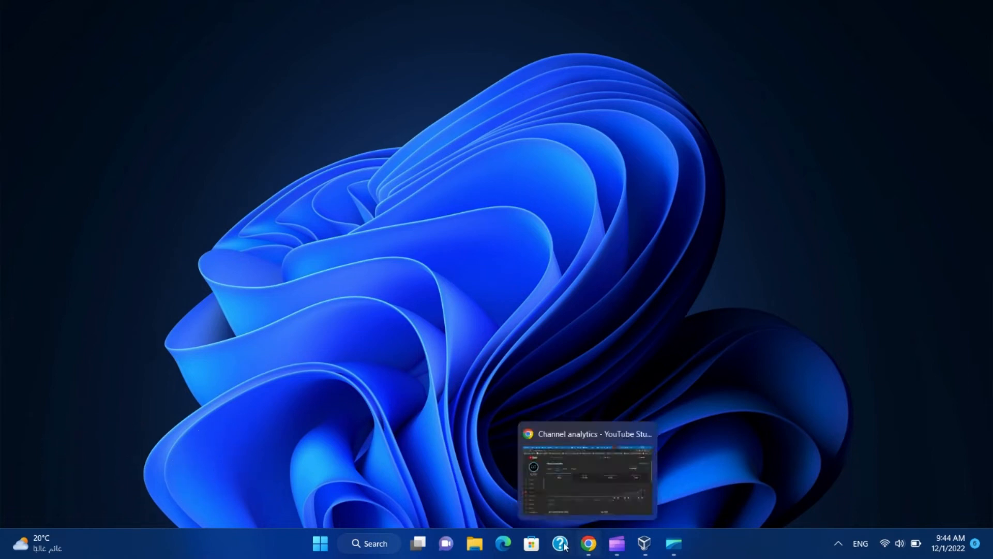
# - Search the web for Fedora, start then cancel the Fedora 37 Live ISO download, and close the browser
pyautogui.click(503, 543)
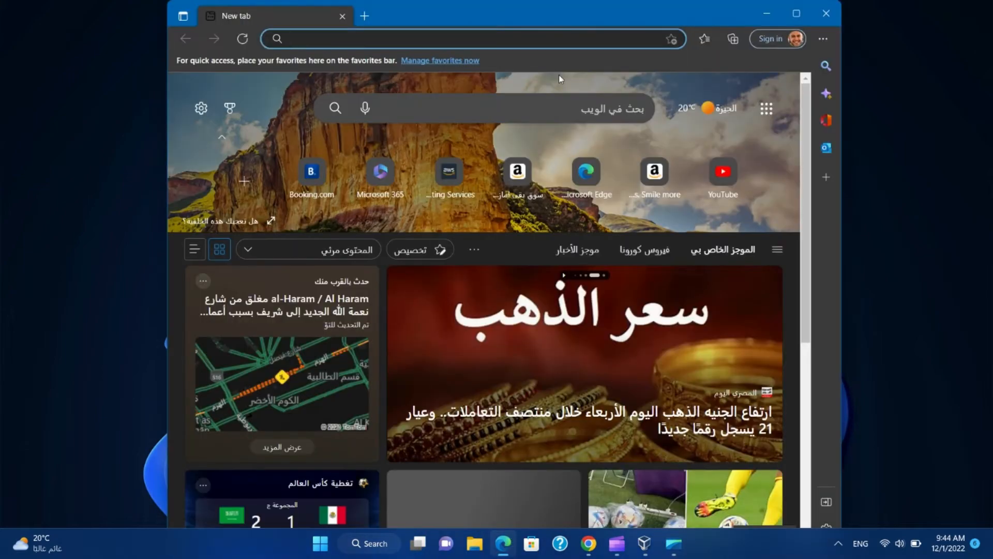
pyautogui.write('fedora')
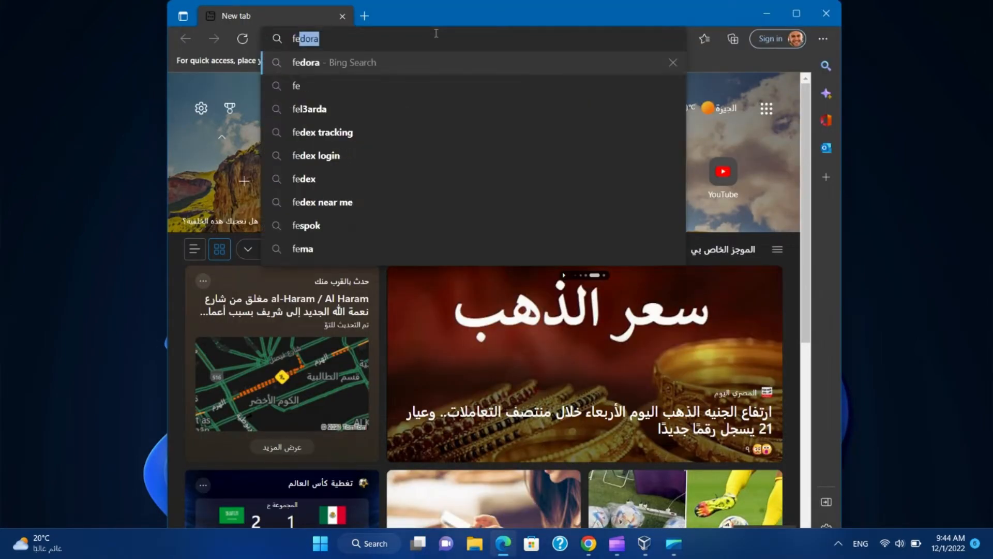
pyautogui.press('Return')
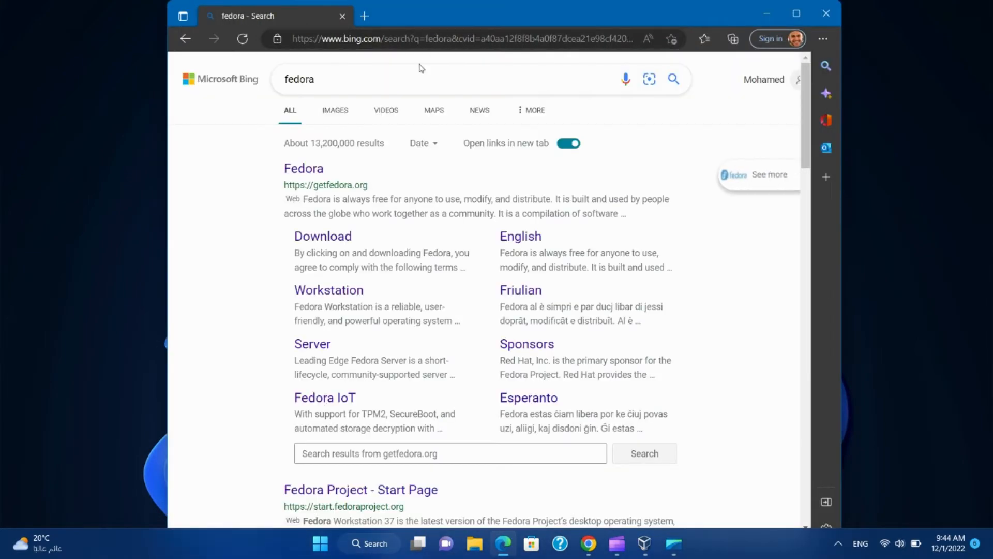
pyautogui.click(323, 238)
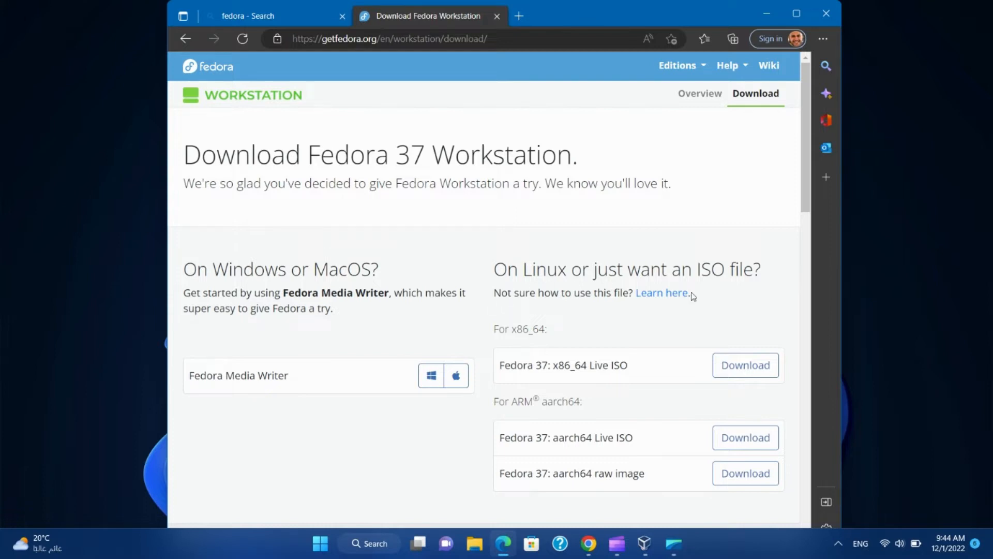
pyautogui.click(759, 368)
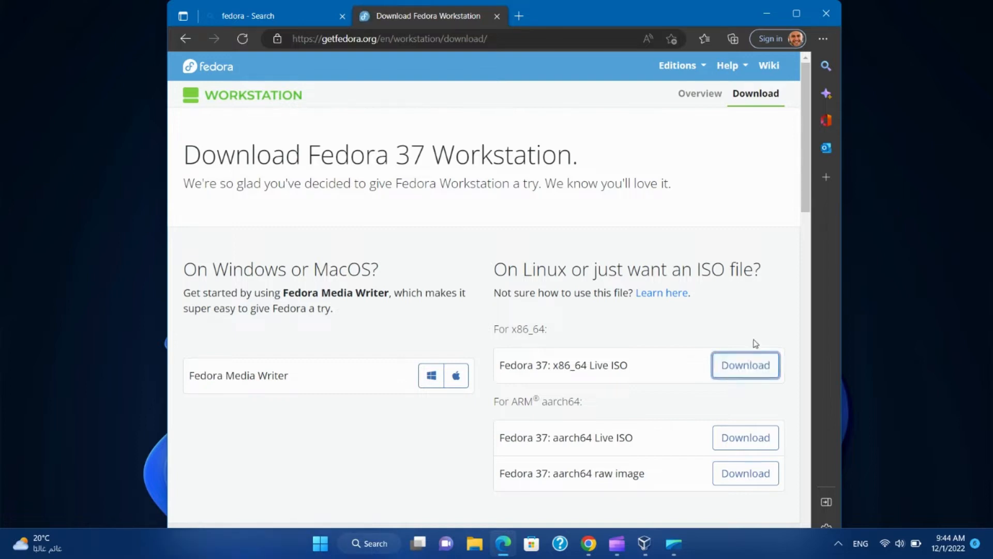
pyautogui.moveTo(539, 90)
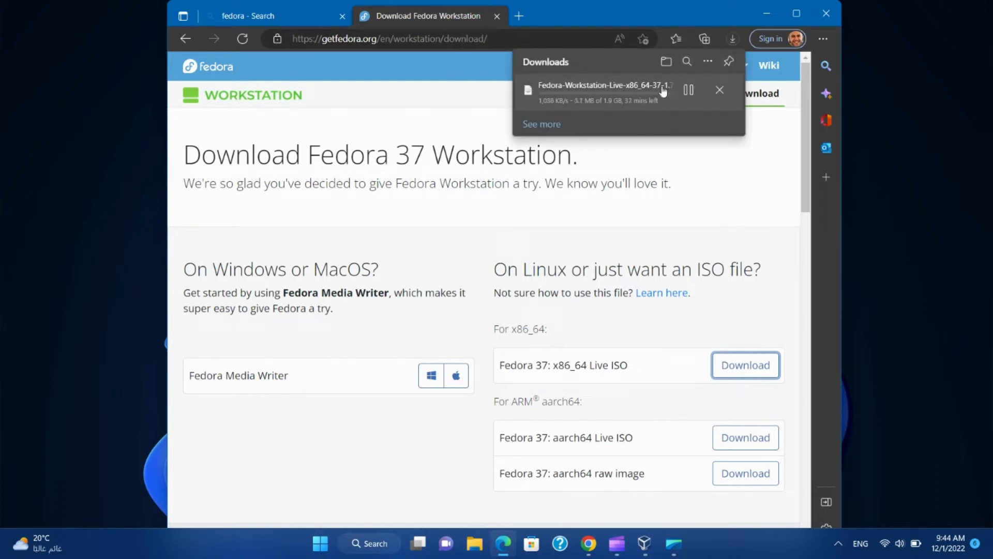
pyautogui.click(725, 91)
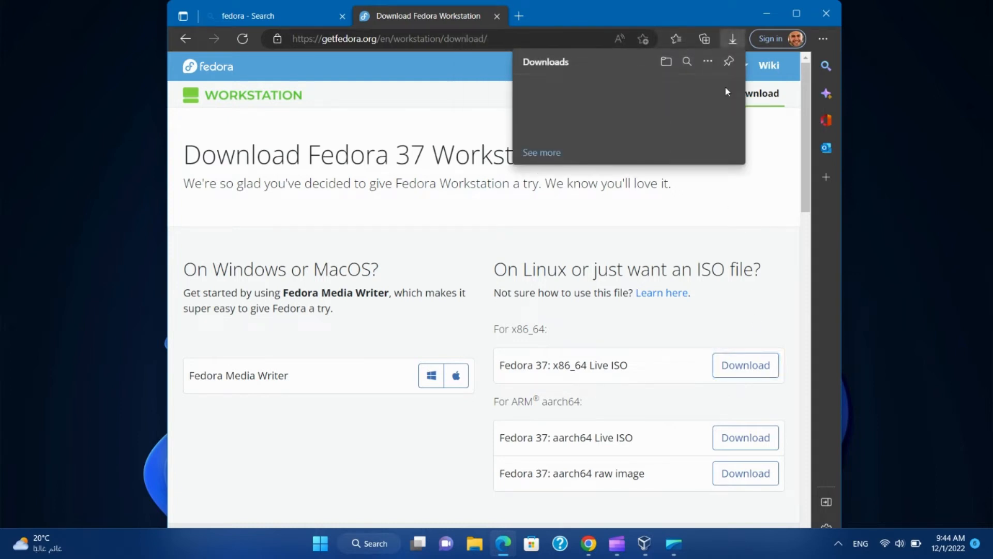
pyautogui.click(827, 12)
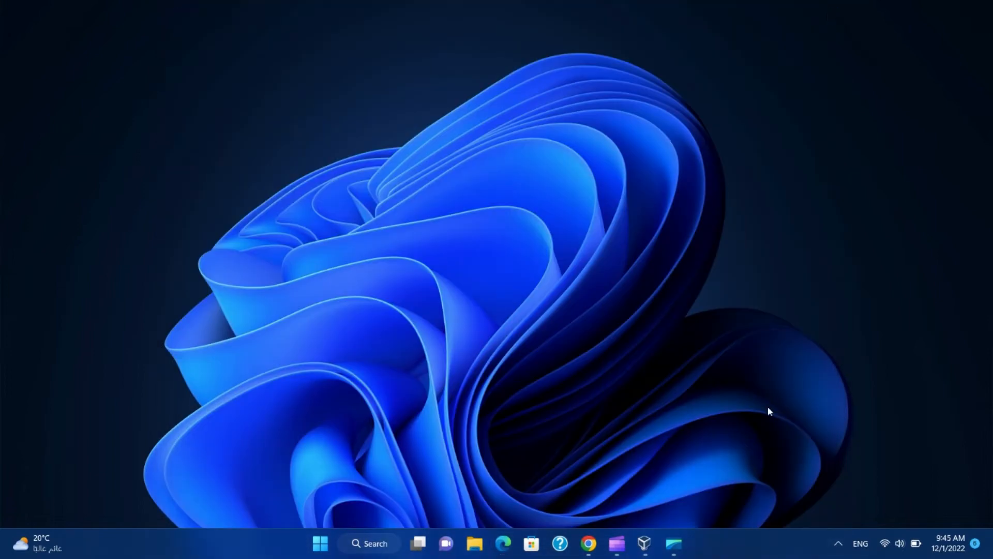
# - Start a new VirtualBox machine named FedoraVM stored in d:\VirtualBox VMs
pyautogui.click(644, 543)
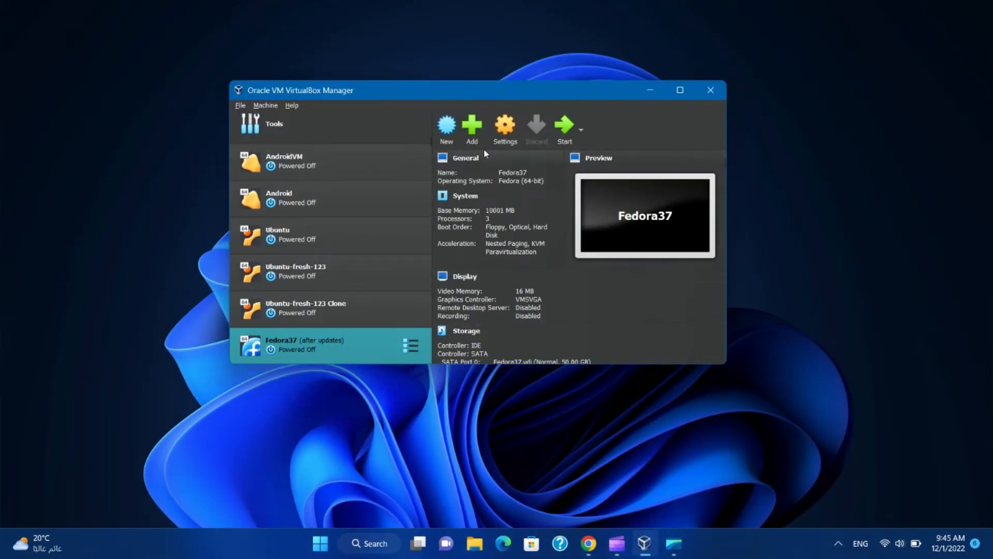
pyautogui.click(448, 133)
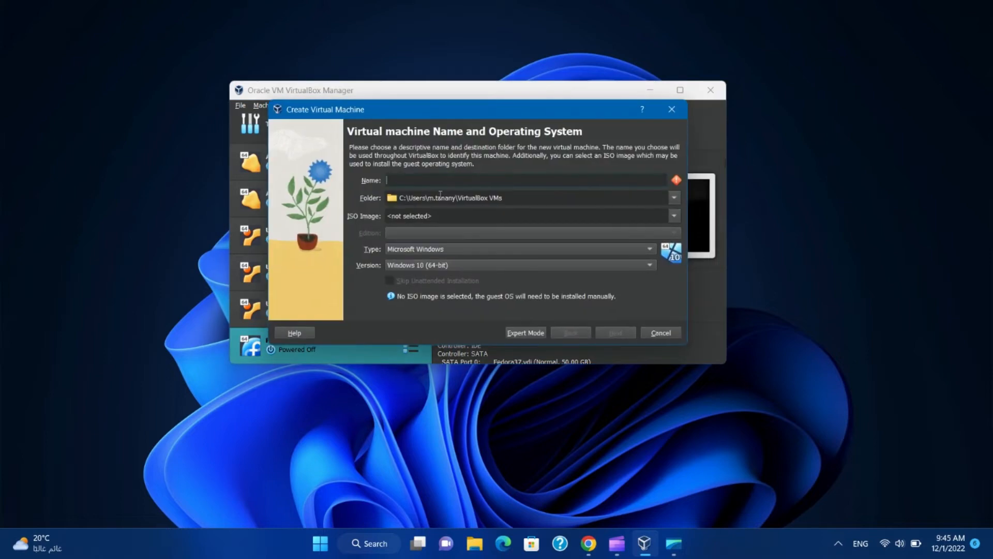
pyautogui.write('Fedor')
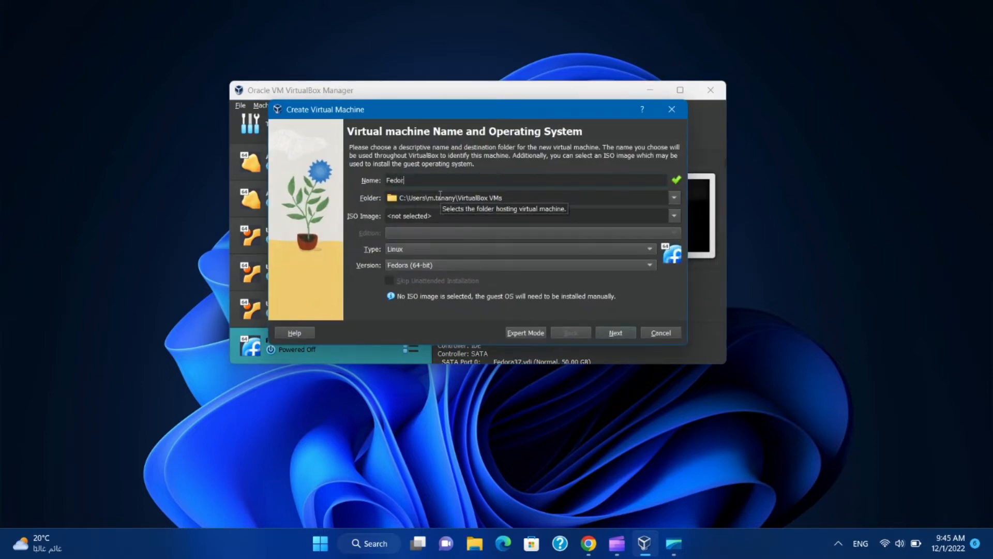
pyautogui.write('aVM')
pyautogui.moveTo(444, 197); pyautogui.dragTo(350, 202)
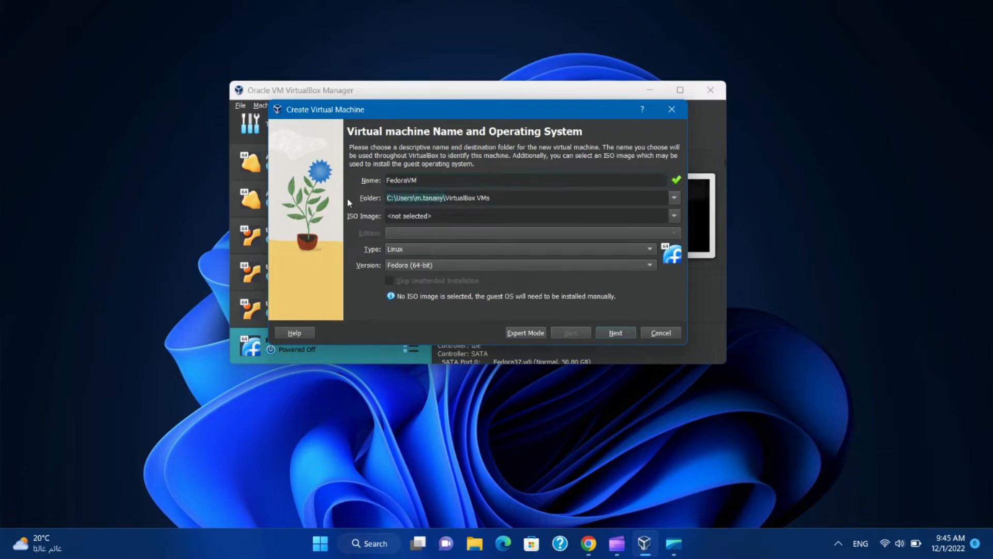
pyautogui.write('d:')
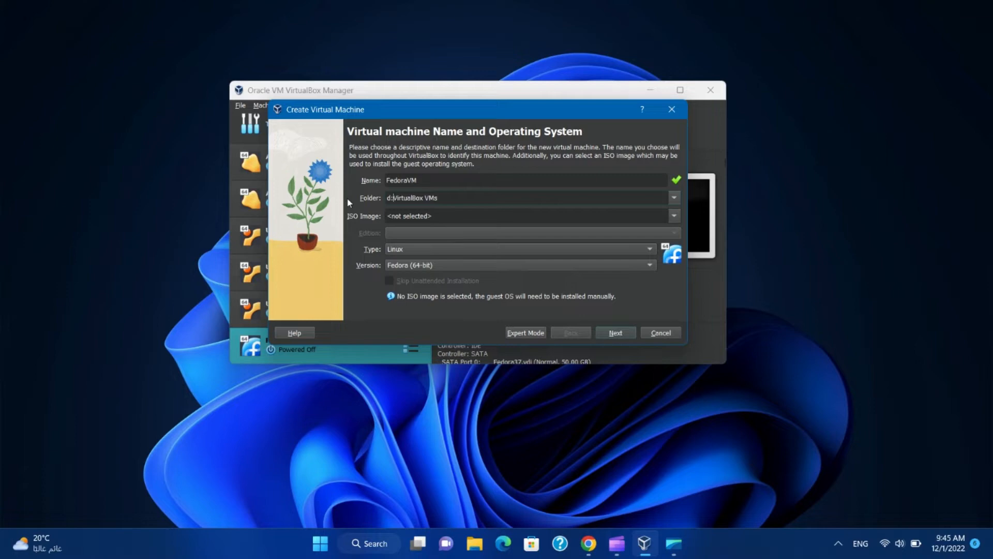
pyautogui.write('\\')
# - Attach the Fedora 37 Live ISO as the machine's installation media
pyautogui.click(675, 217)
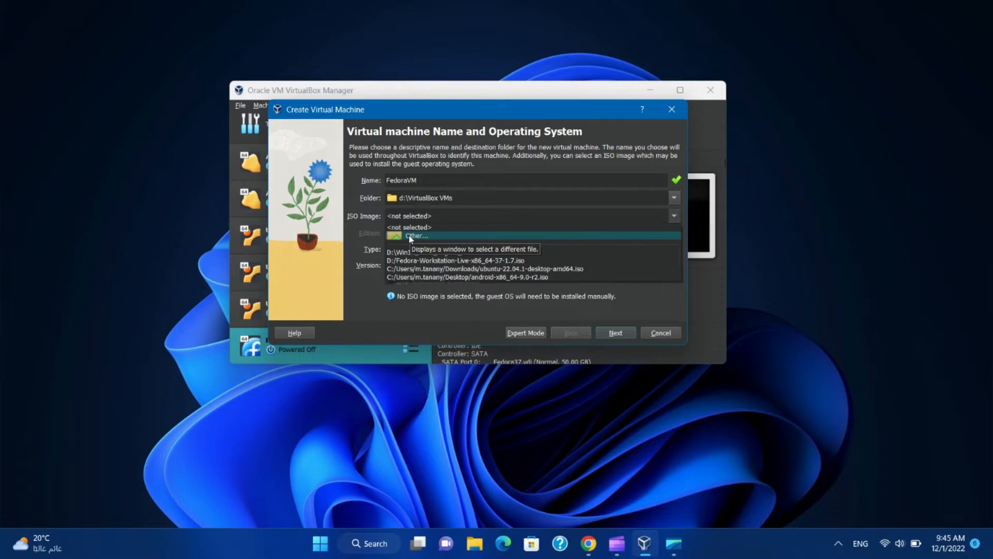
pyautogui.click(411, 262)
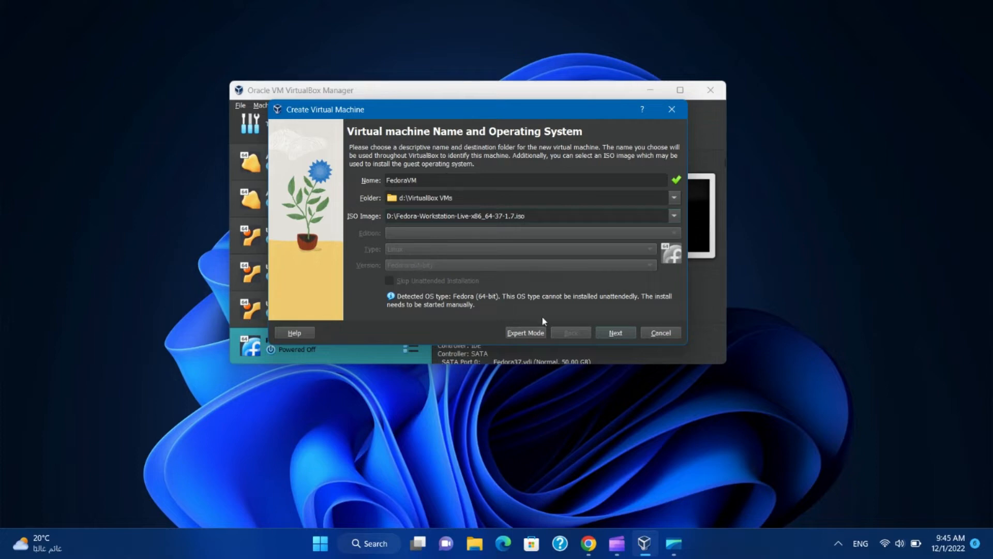
pyautogui.click(612, 335)
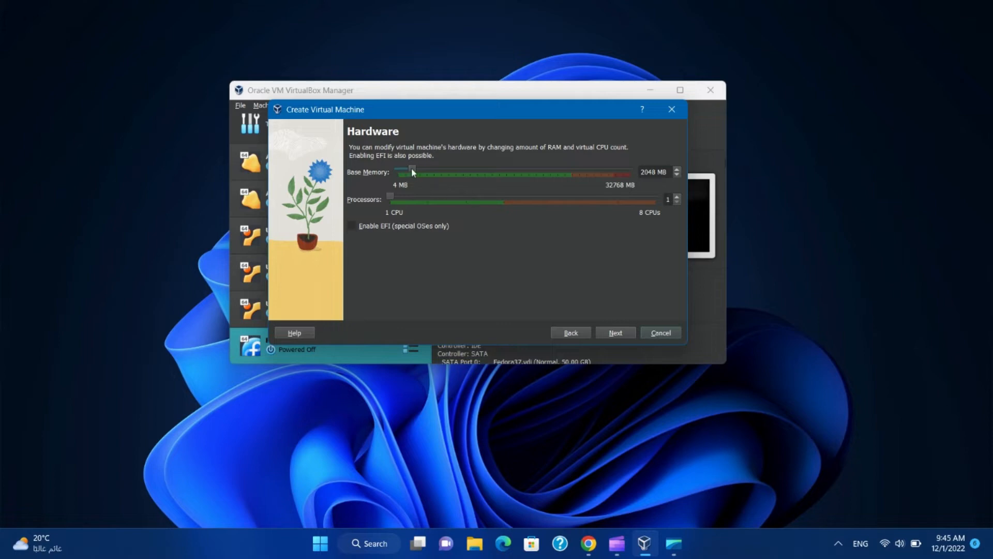
# - Give FedoraVM 8192 MB base memory and 3 processors
pyautogui.moveTo(412, 168); pyautogui.dragTo(456, 179)
pyautogui.moveTo(395, 201); pyautogui.dragTo(465, 205)
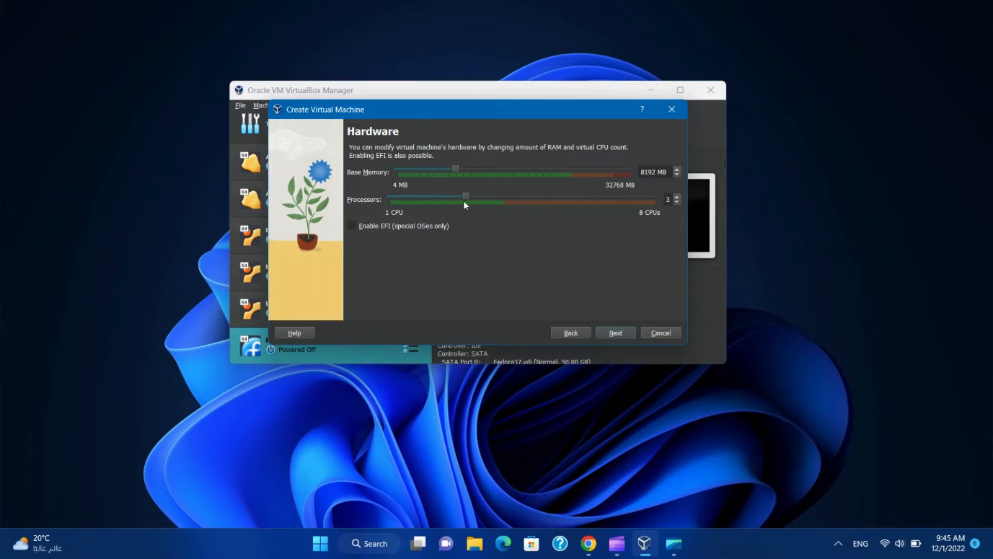
pyautogui.click(616, 332)
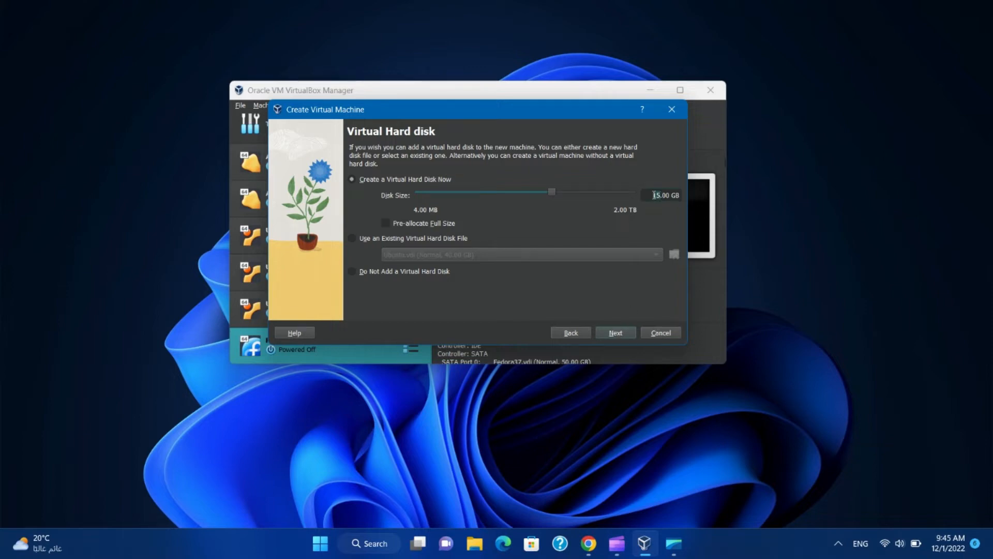
# - Size the virtual disk at 30 GB and finish creating the machine
pyautogui.write('30')
pyautogui.click(618, 333)
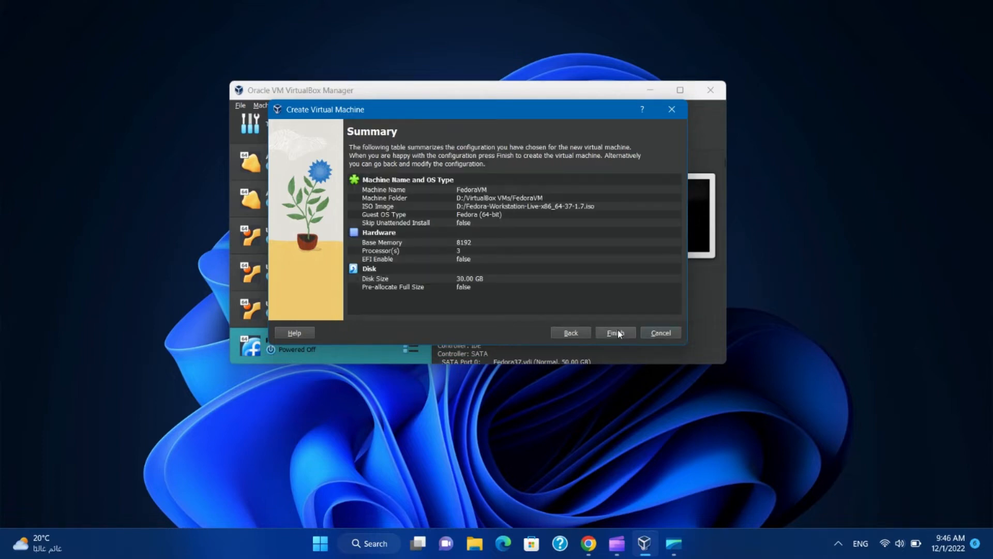
pyautogui.click(616, 333)
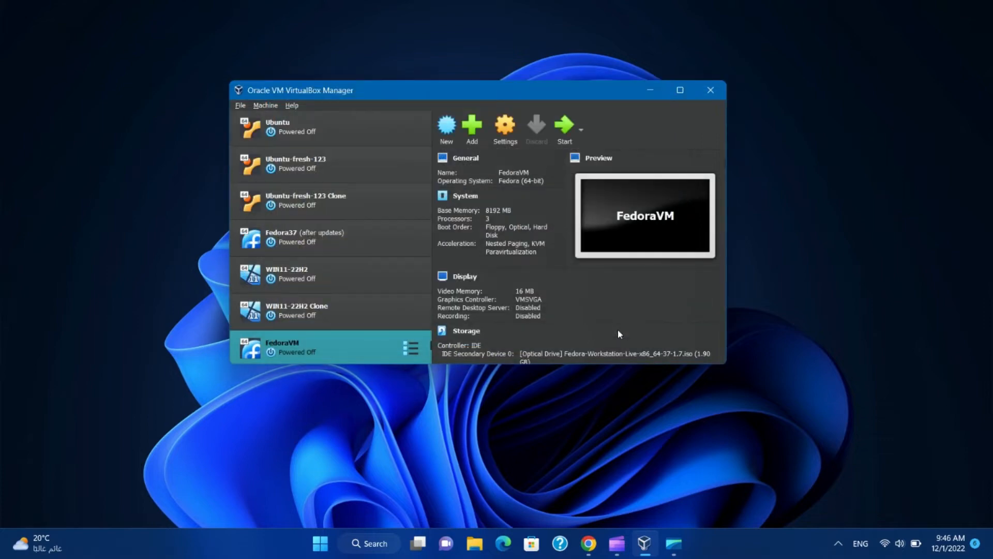
# - Power on FedoraVM and boot the Start Fedora-Workstation-Live 37 GRUB entry, dismissing the notification panel
pyautogui.click(562, 129)
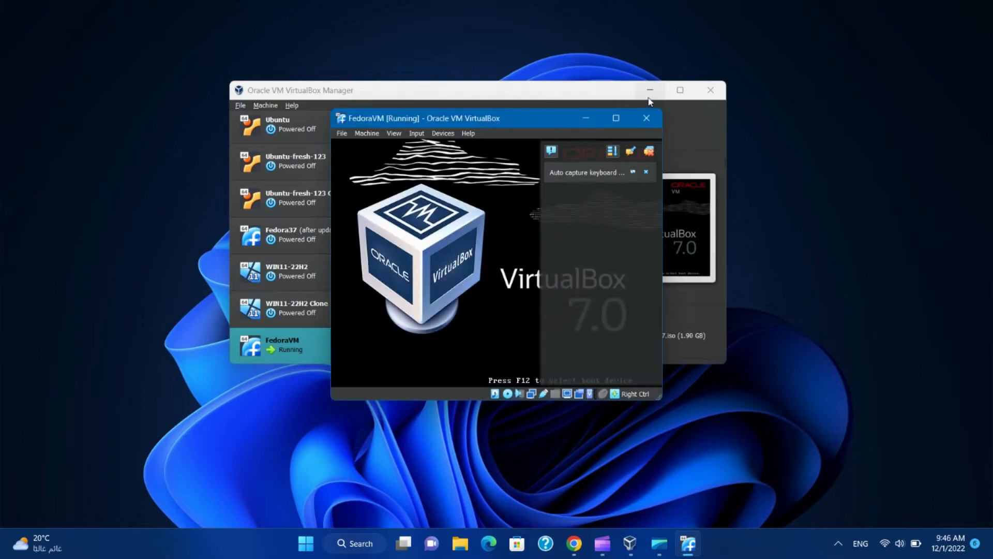
pyautogui.click(650, 90)
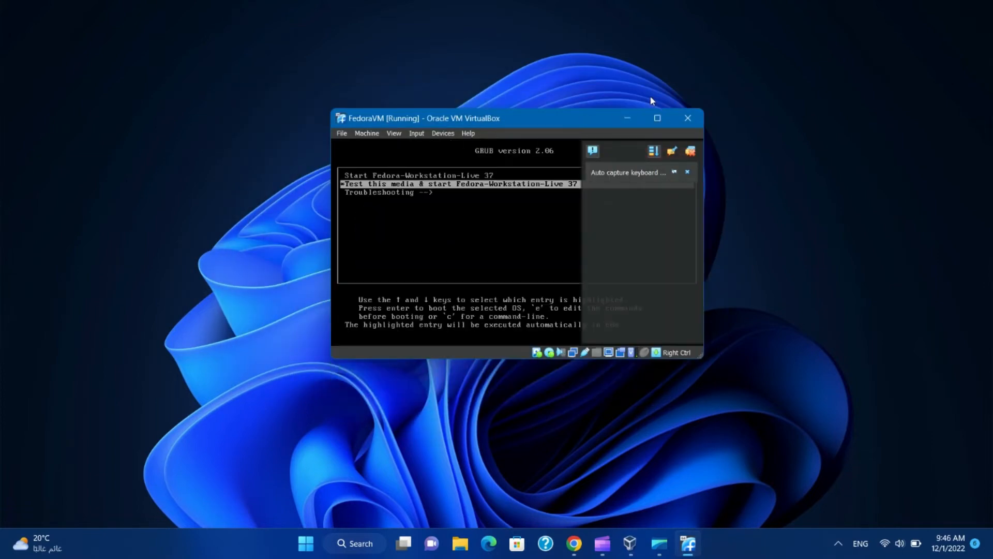
pyautogui.click(691, 150)
pyautogui.press('Up')
pyautogui.press('Return')
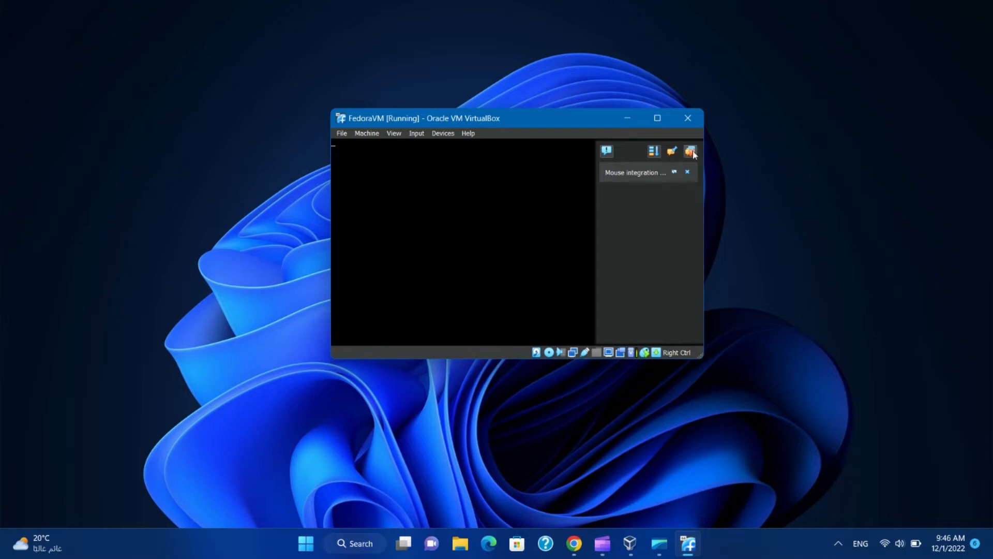
pyautogui.click(692, 152)
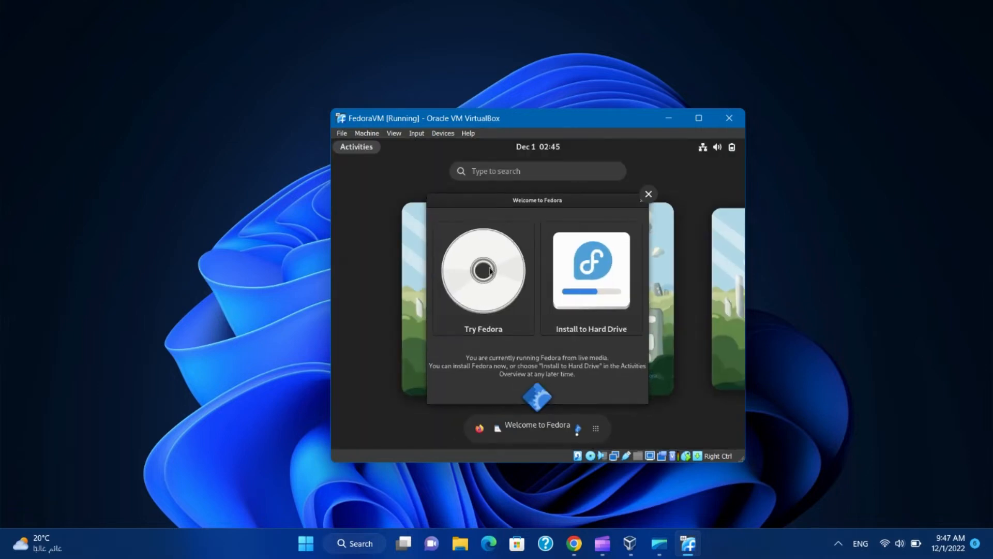
# - Launch Install to Hard Drive from Welcome to Fedora and enlarge the VM window
pyautogui.click(580, 278)
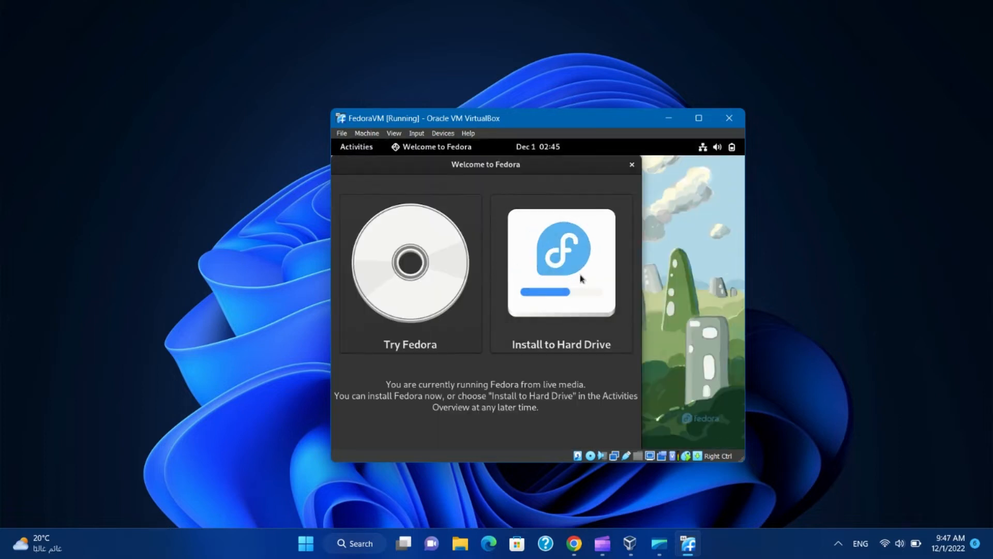
pyautogui.click(564, 278)
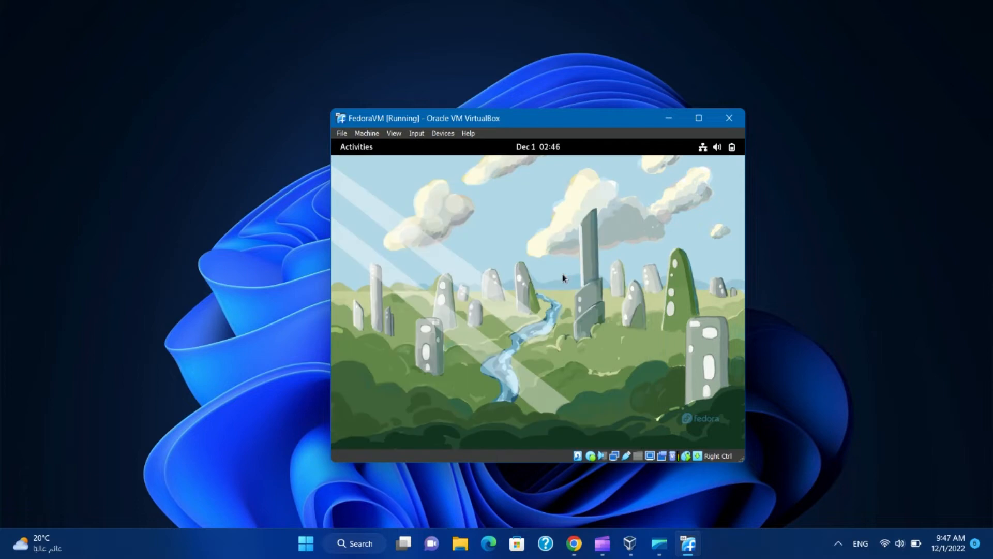
pyautogui.moveTo(744, 461); pyautogui.dragTo(852, 514)
pyautogui.moveTo(561, 122); pyautogui.dragTo(419, 35)
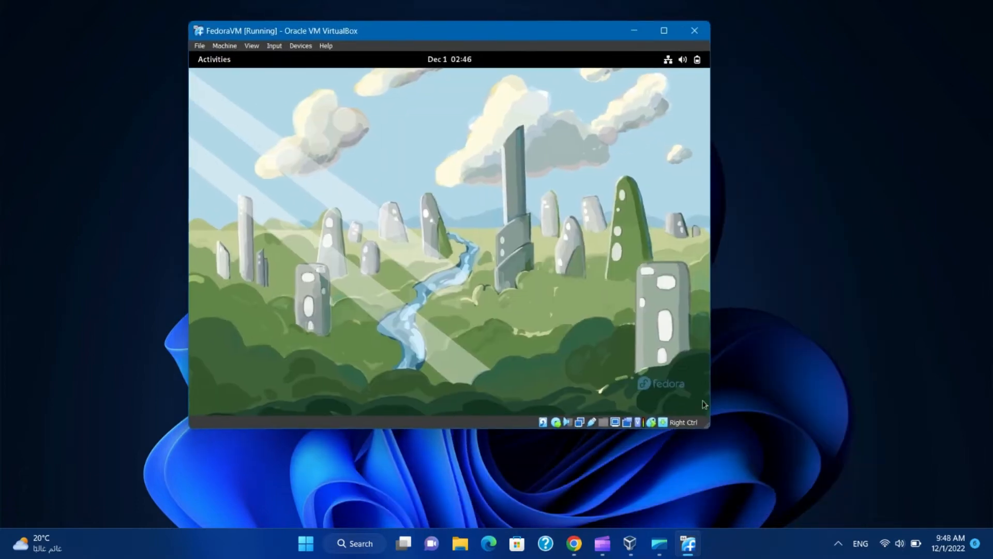
# - Select English as the installer language
pyautogui.click(310, 64)
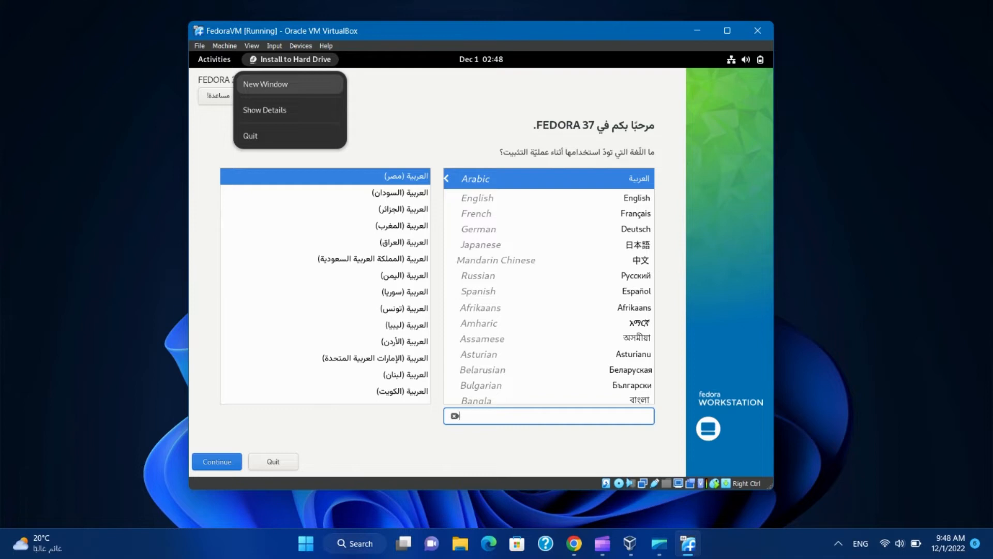
pyautogui.click(745, 59)
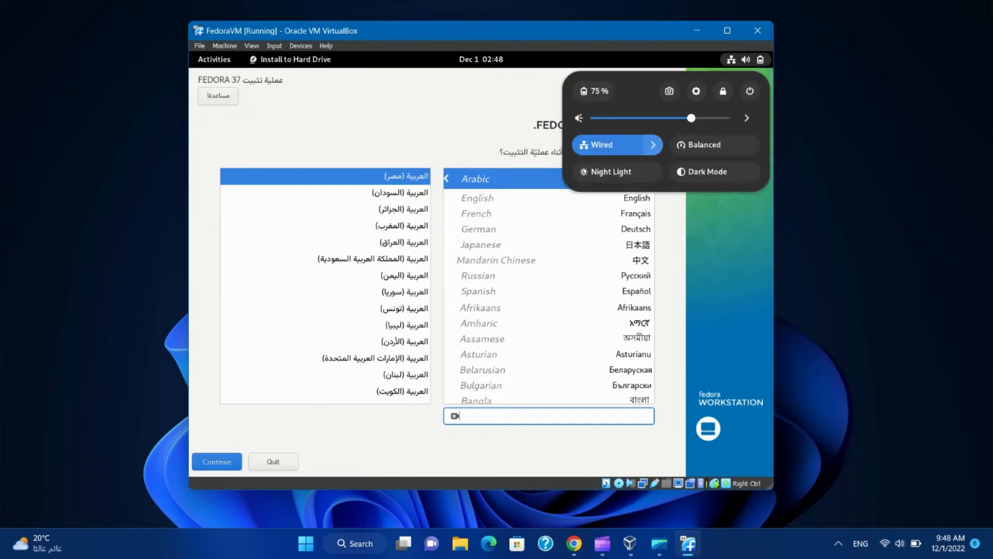
pyautogui.click(468, 96)
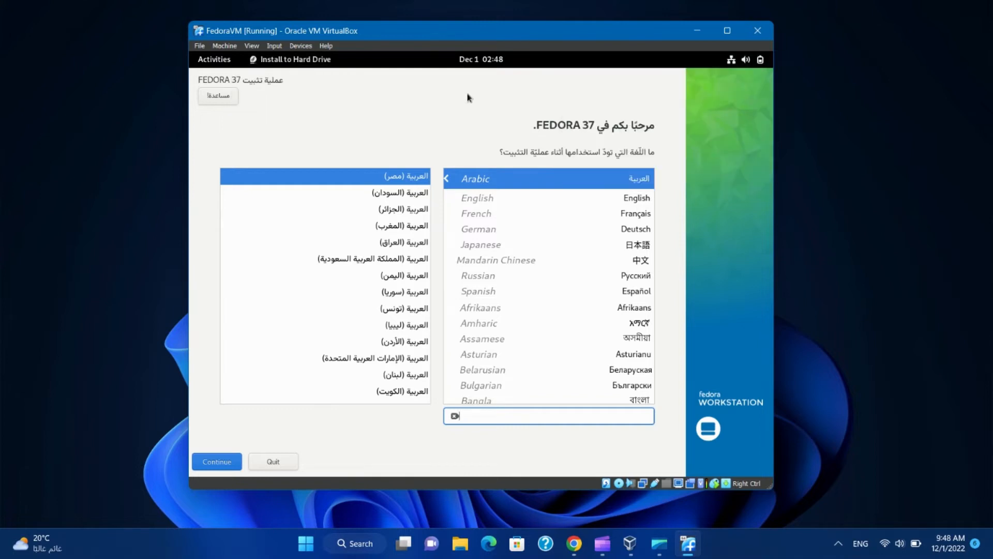
pyautogui.click(642, 200)
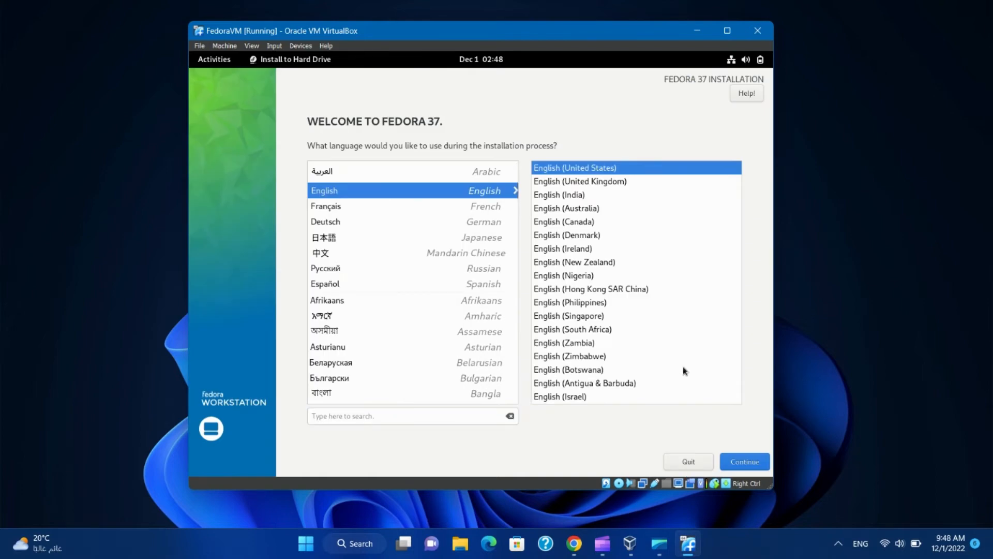
# - Continue to the installation summary and keep the Africa/Cairo timezone
pyautogui.click(747, 468)
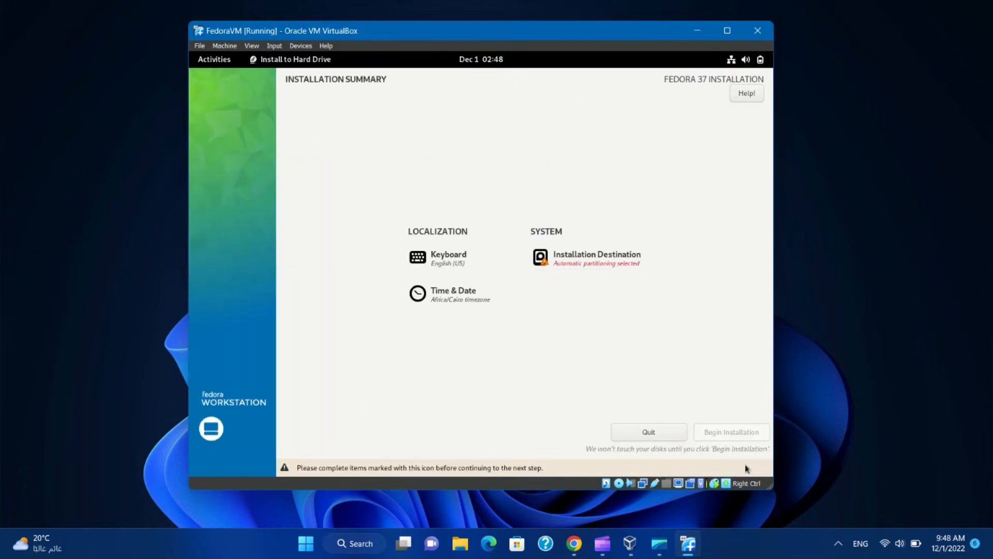
pyautogui.click(456, 294)
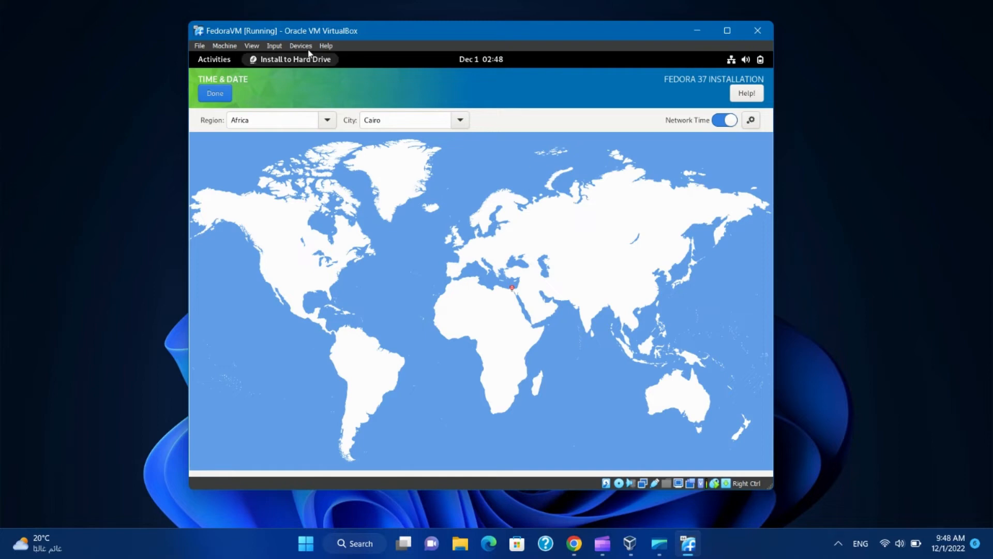
pyautogui.click(215, 94)
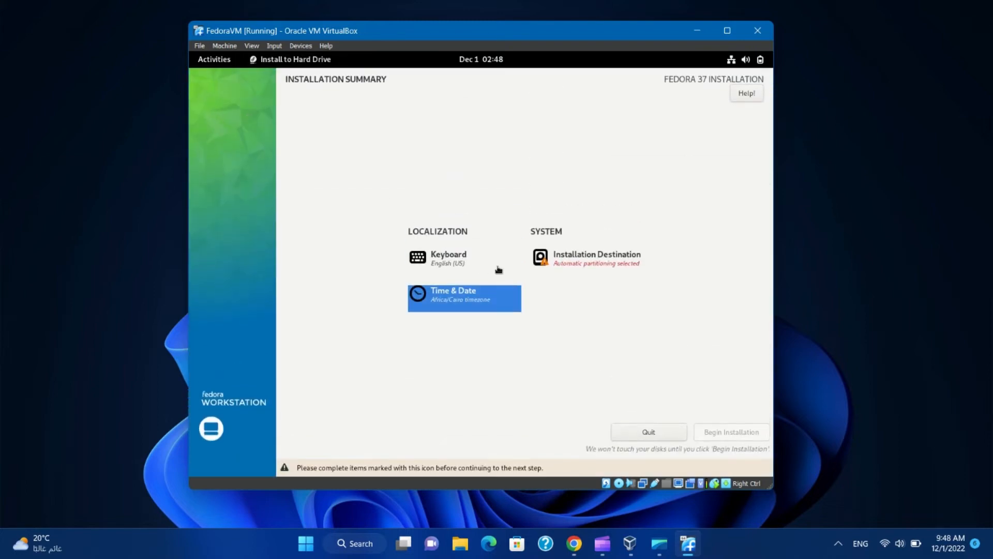
# - Accept automatic partitioning on the 30 GiB disk and begin the installation
pyautogui.click(580, 269)
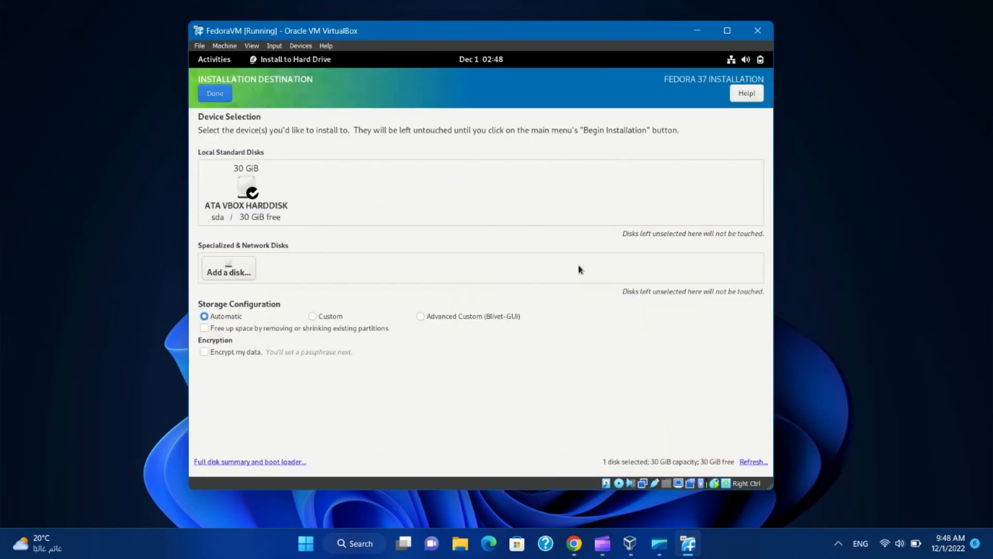
pyautogui.click(223, 96)
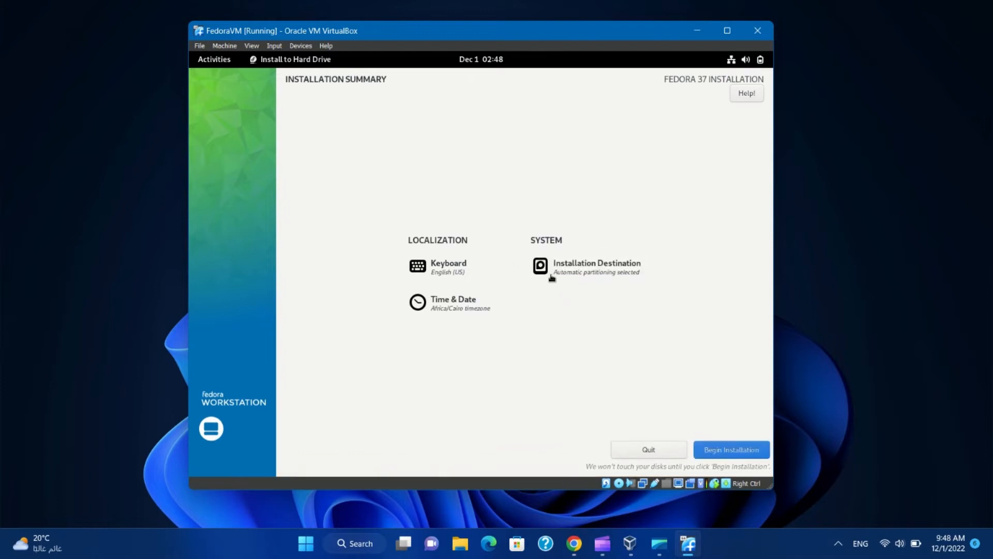
pyautogui.click(732, 449)
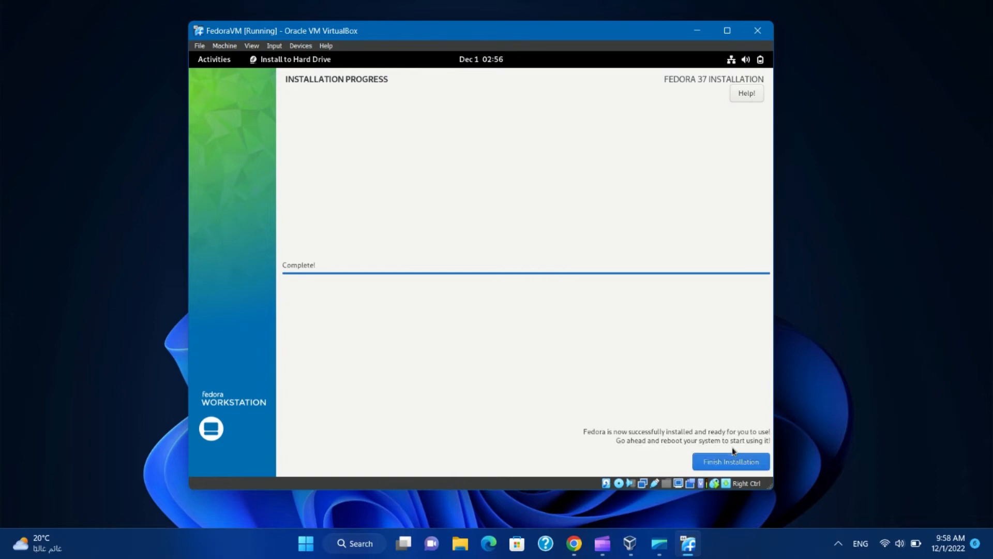
# - Finish the installation and choose Restart from the system menu's power options
pyautogui.click(735, 464)
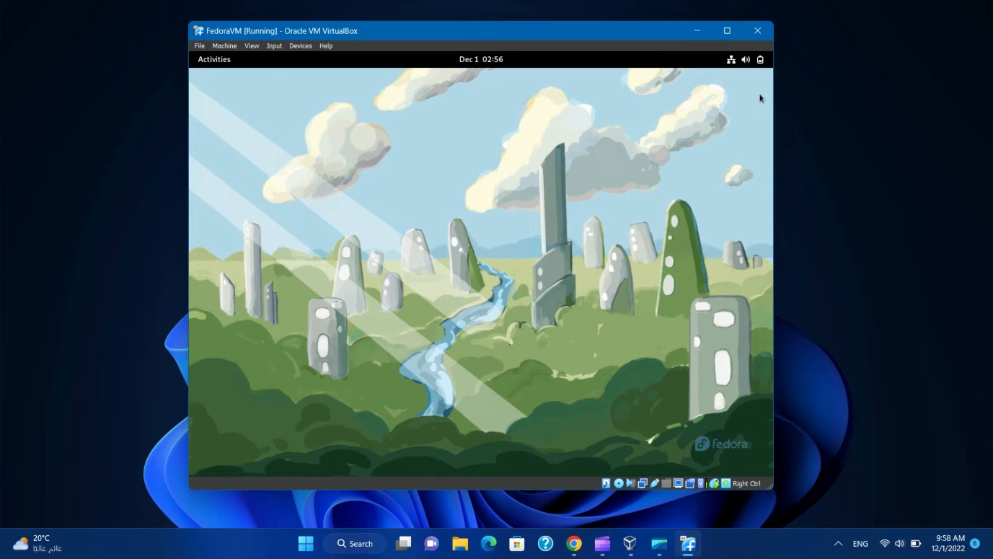
pyautogui.click(760, 65)
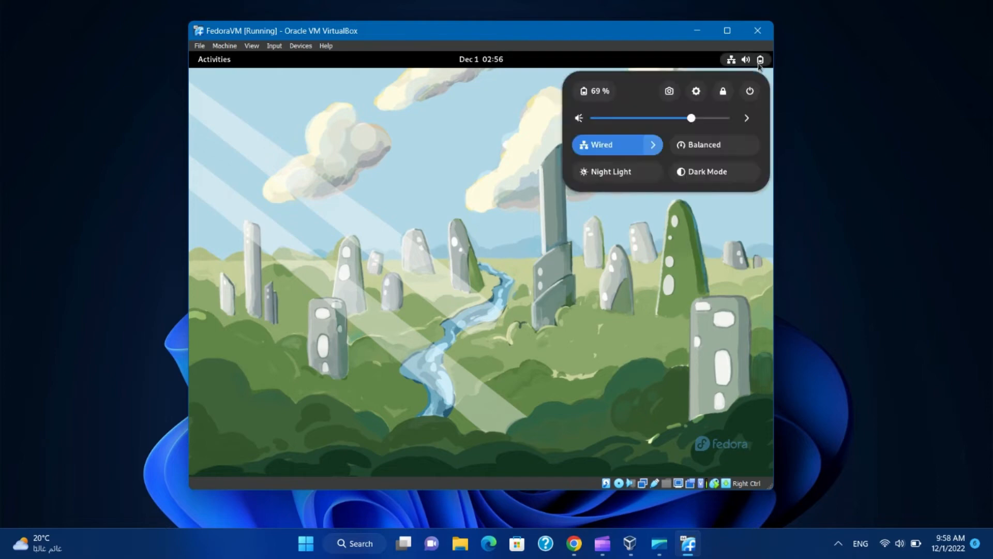
pyautogui.click(750, 92)
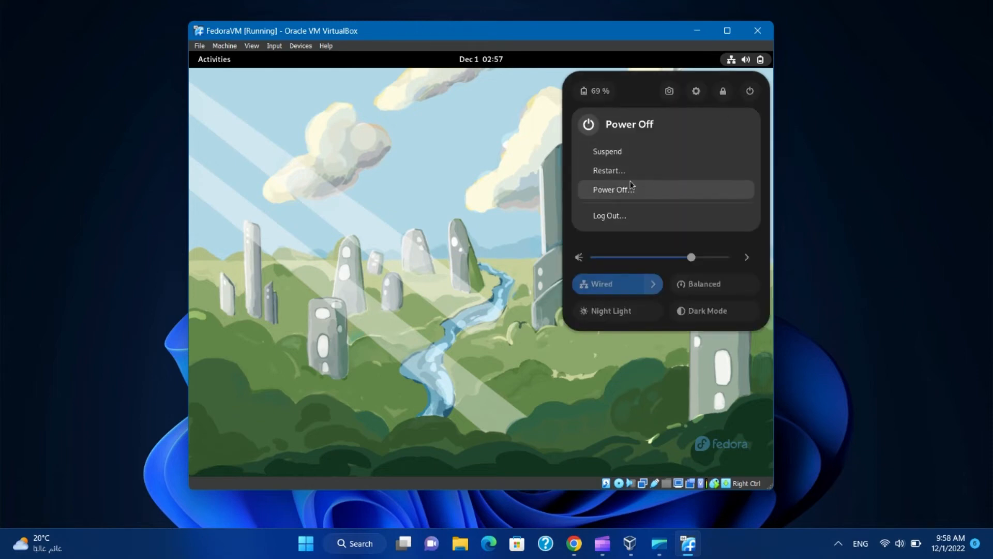
pyautogui.click(609, 171)
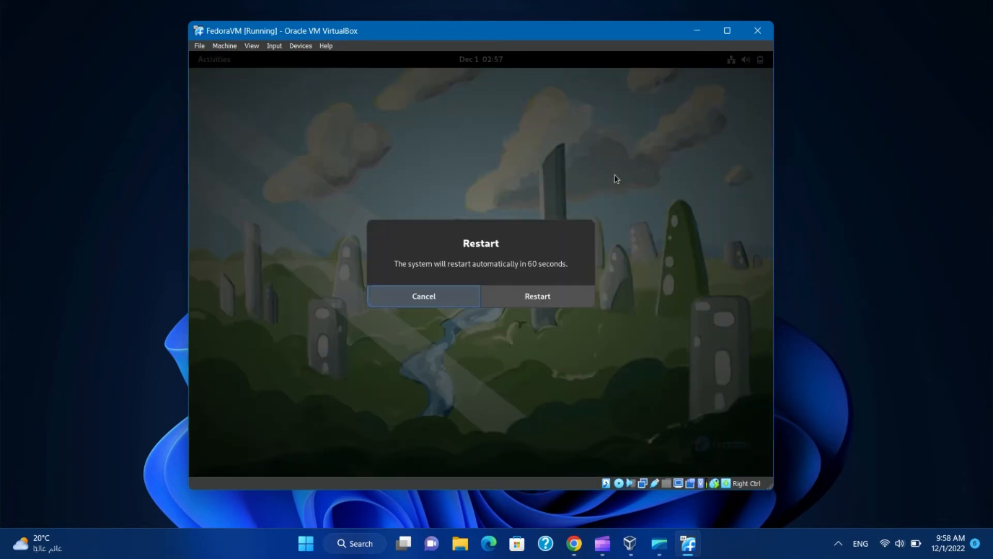
# - Confirm the restart, halt the boot menu countdown, and eject the Fedora ISO from the optical drive
pyautogui.click(533, 297)
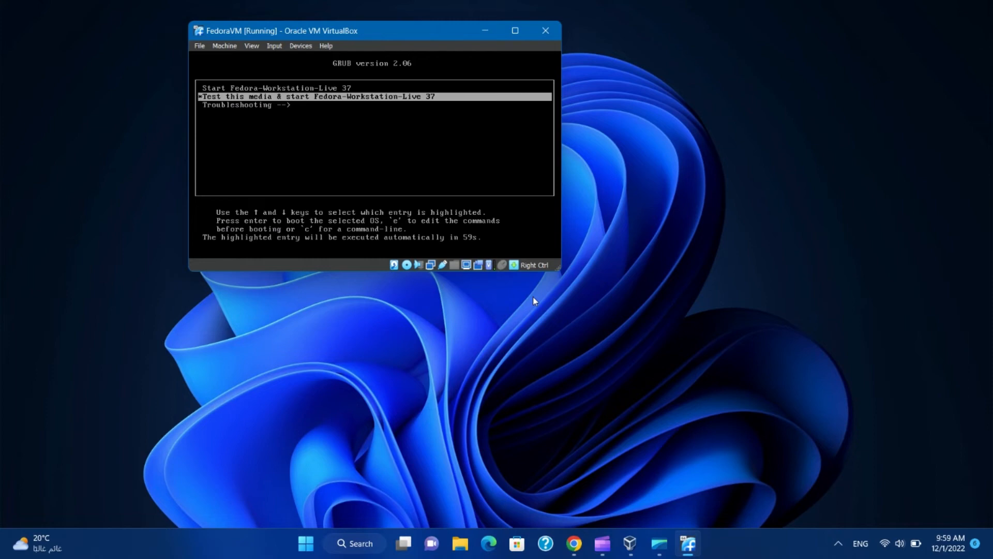
pyautogui.press('Down')
pyautogui.press('Up')
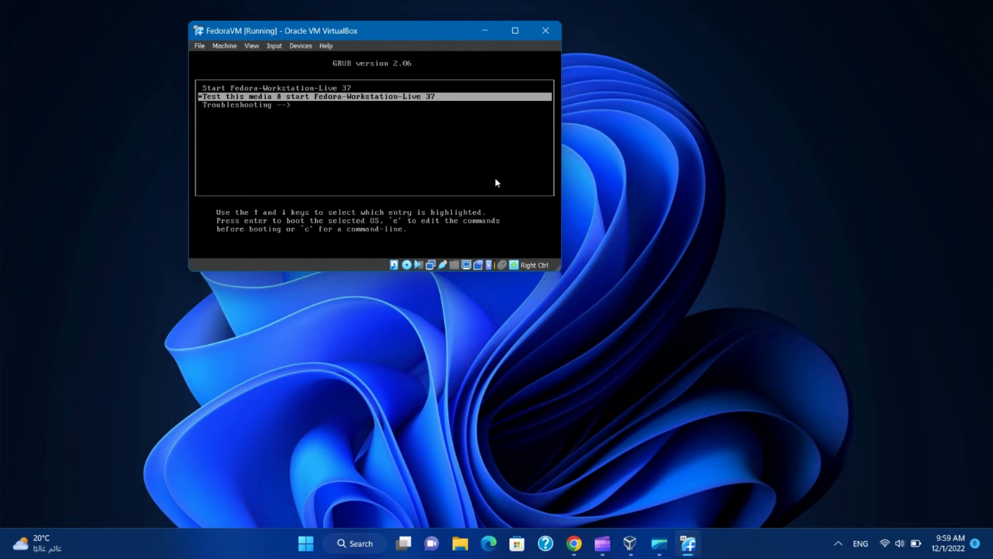
pyautogui.click(302, 46)
pyautogui.click(302, 45)
pyautogui.click(302, 45)
pyautogui.moveTo(313, 58)
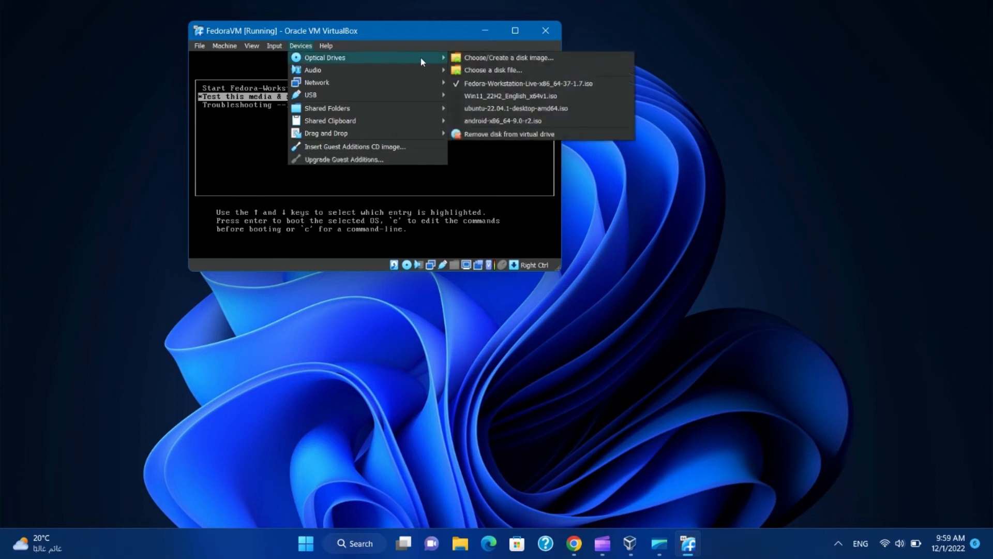
pyautogui.click(485, 86)
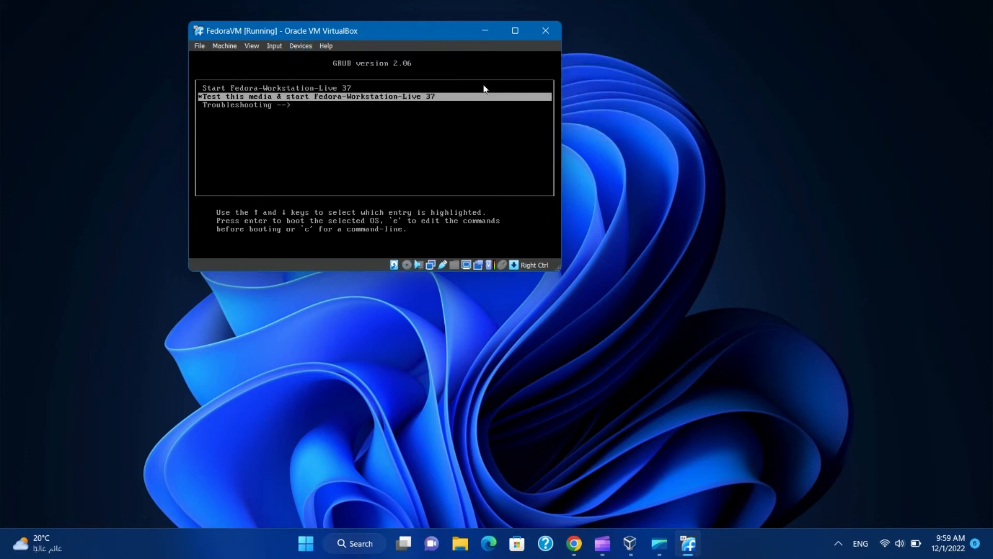
# - Send Ctrl-Alt-Del to reboot into the installed Fedora system
pyautogui.click(269, 48)
pyautogui.moveTo(322, 55)
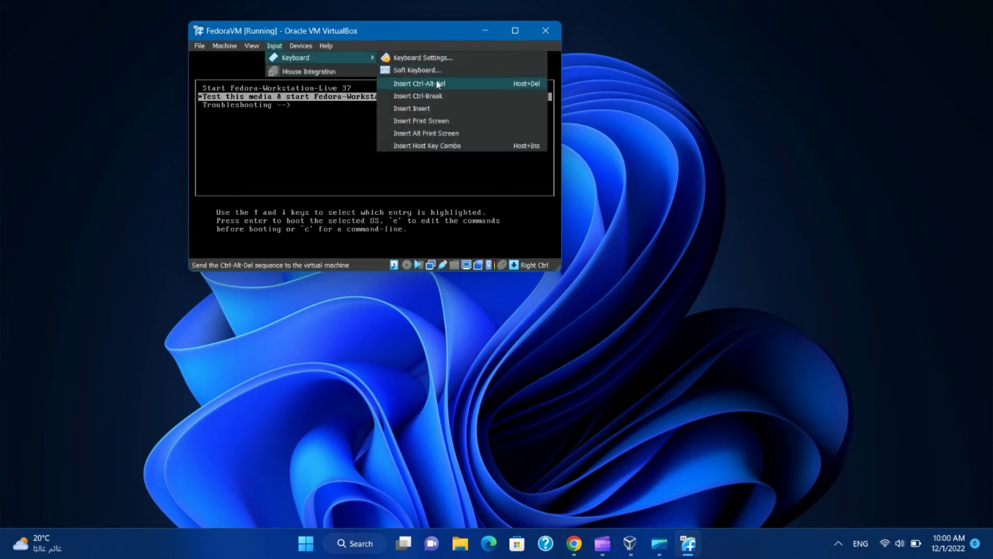
pyautogui.click(473, 85)
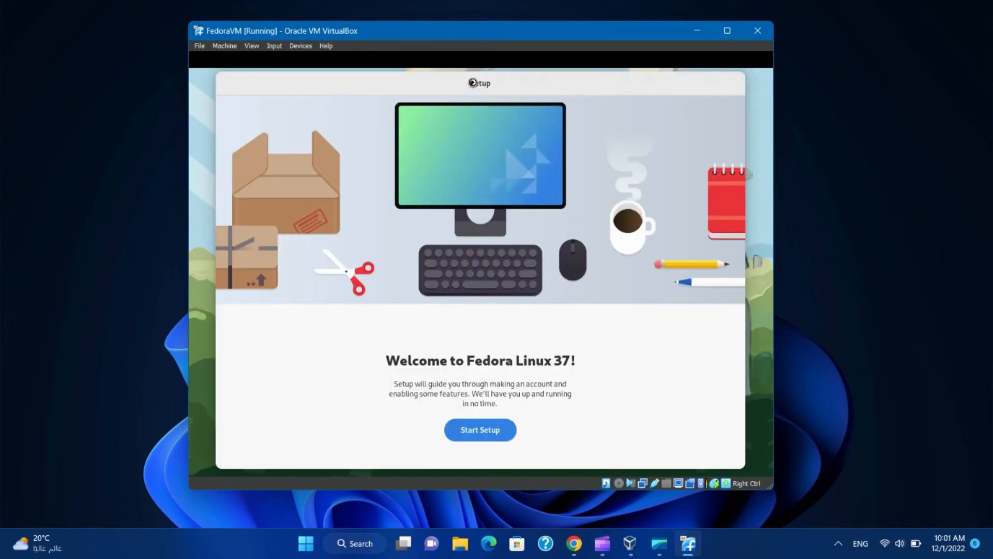
# - Turn off Location Services, enable third-party repositories, and skip online accounts
pyautogui.click(492, 429)
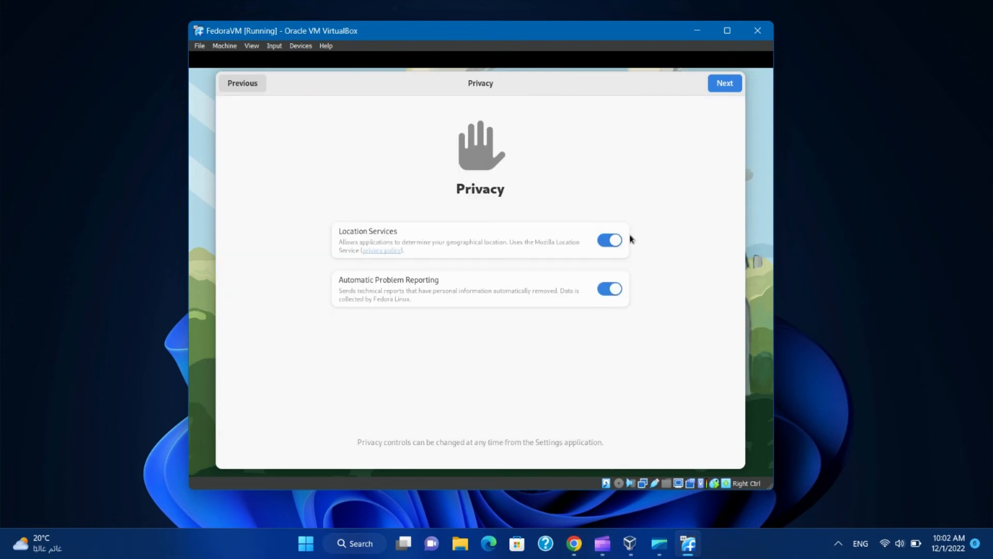
pyautogui.click(609, 242)
pyautogui.click(734, 88)
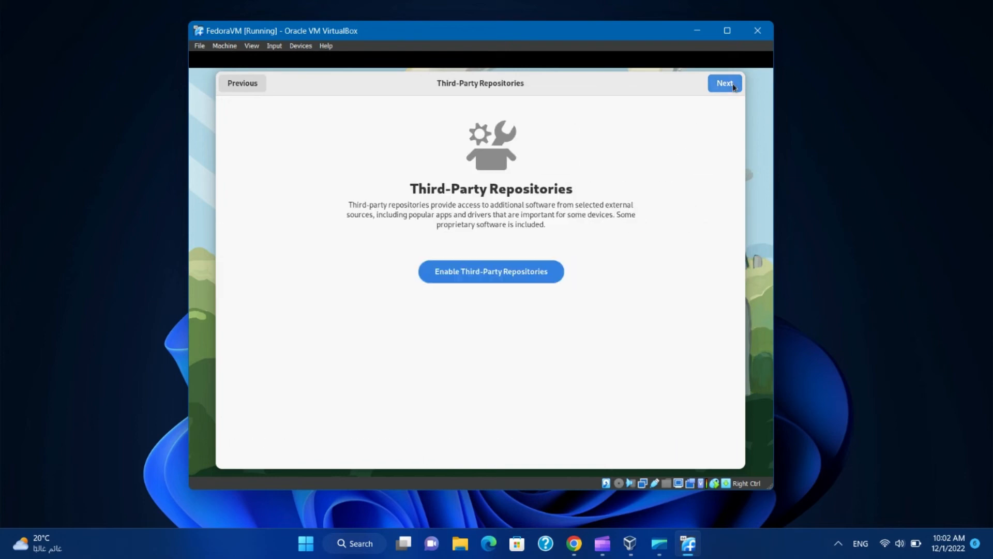
pyautogui.click(494, 272)
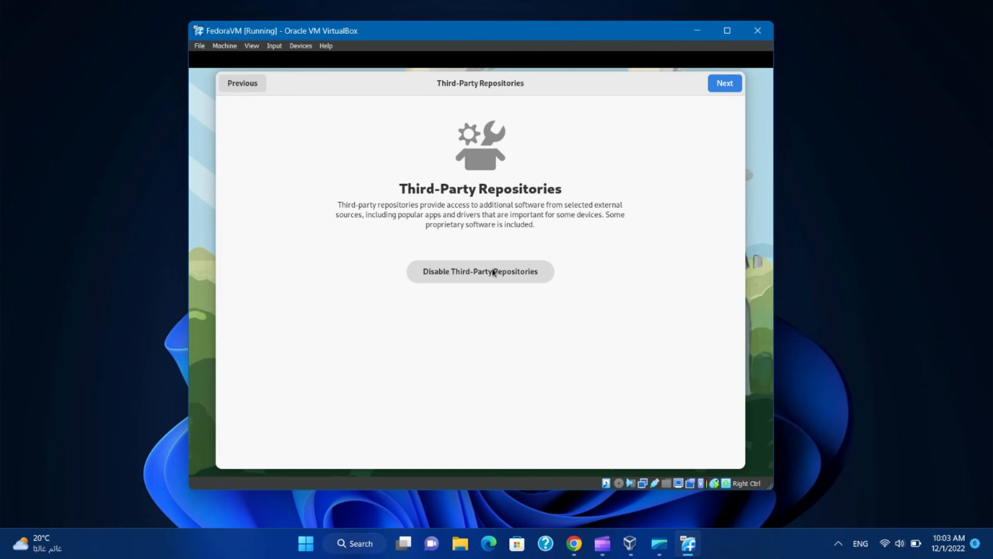
pyautogui.click(725, 84)
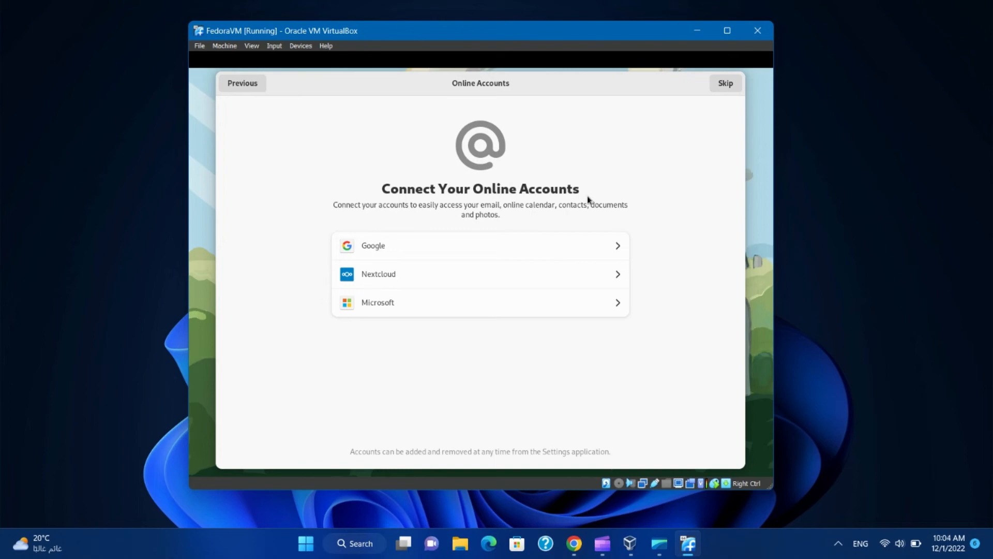
pyautogui.click(728, 83)
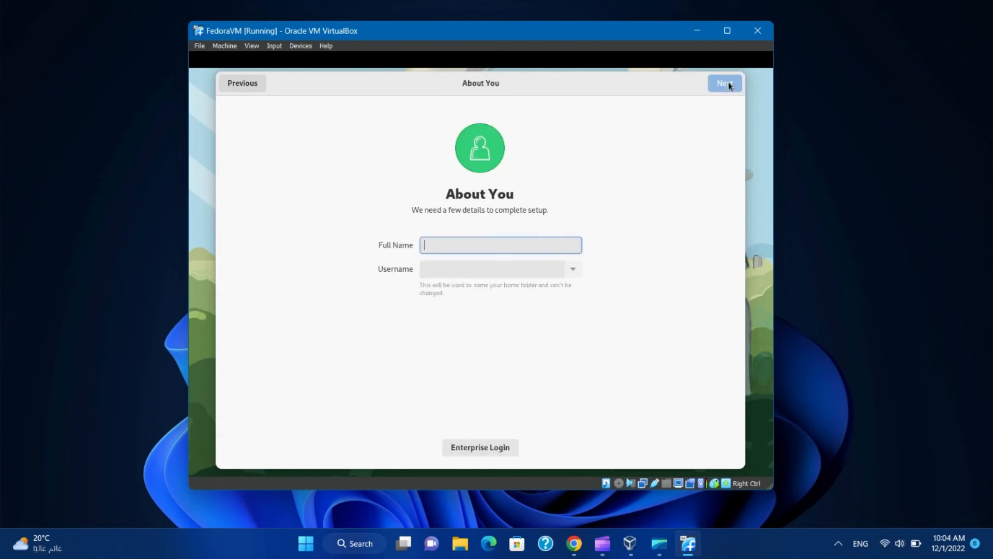
# - Enter the user's full name and accept the suggested username
pyautogui.write('Tanany')
pyautogui.press('Tab')
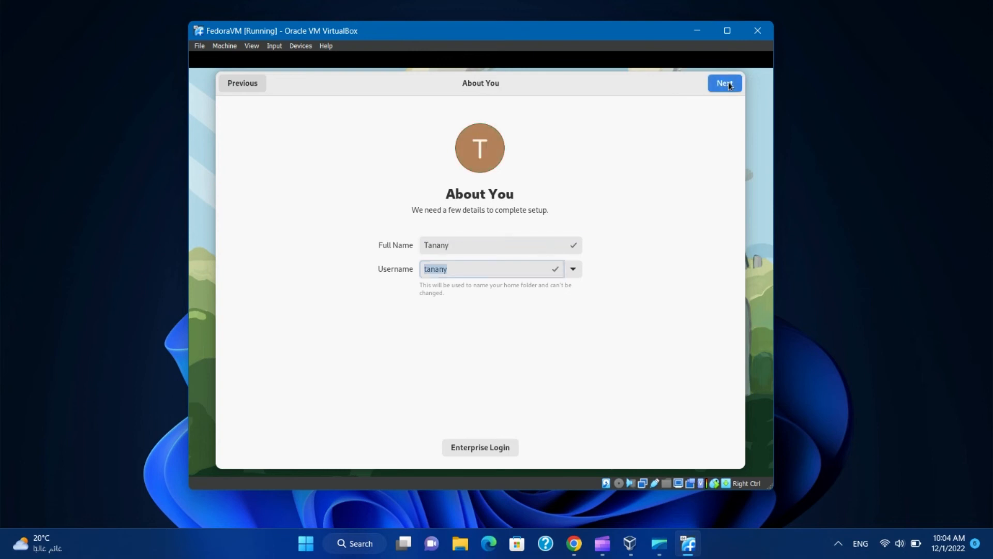
pyautogui.press('Tab')
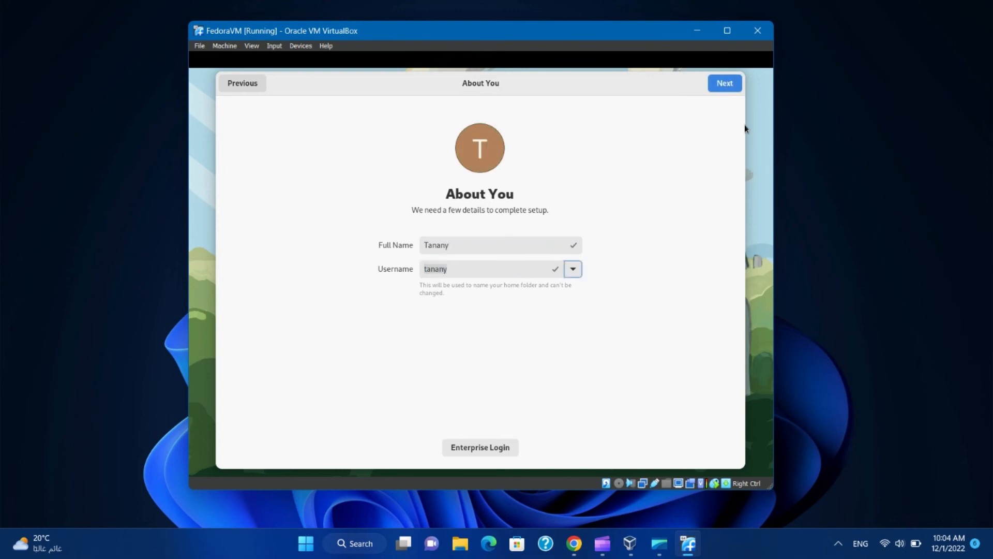
pyautogui.click(726, 90)
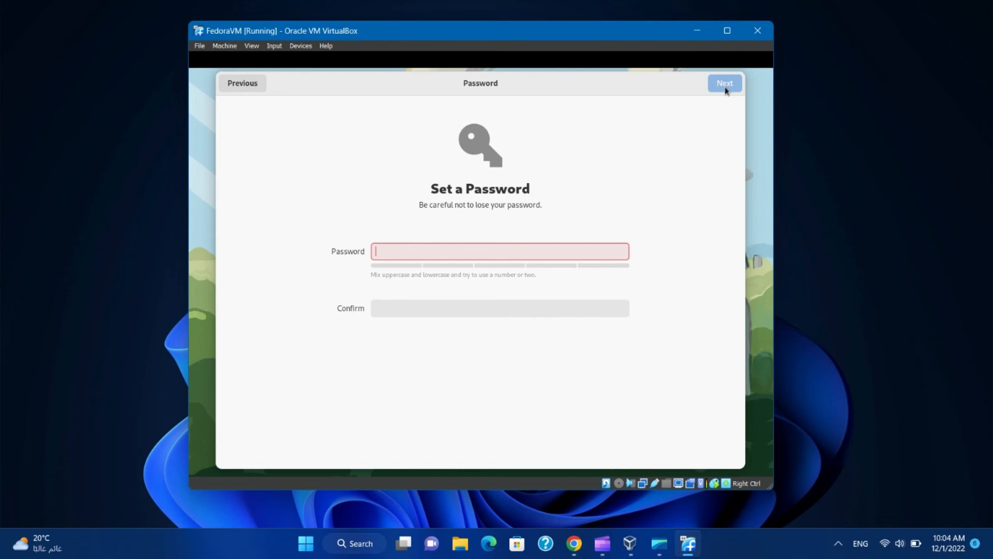
# - Set and confirm the account password to complete setup
pyautogui.write('123')
pyautogui.press('Tab')
pyautogui.write('123')
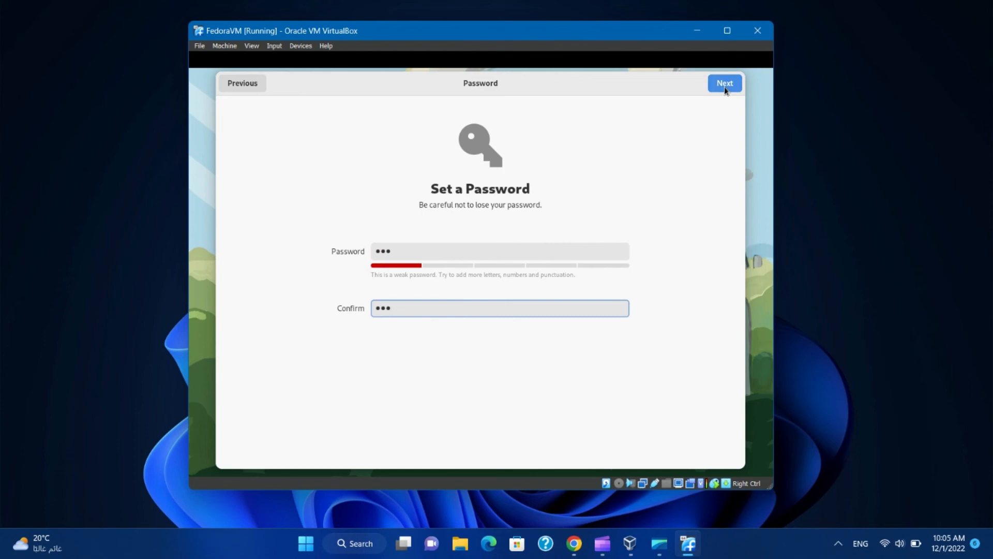
pyautogui.click(724, 86)
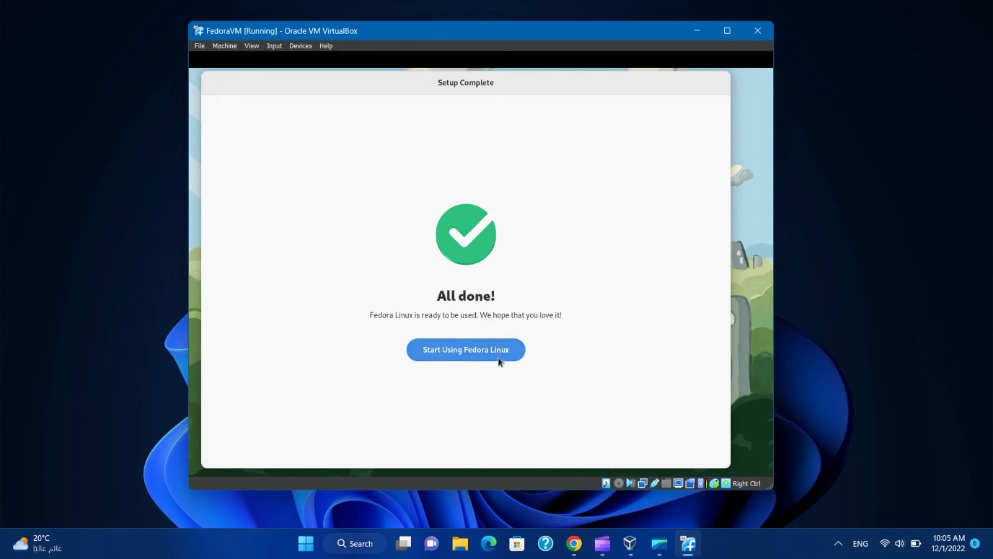
# - Start using Fedora, decline the GNOME tour, browse the app grid and Utilities folder, then return to desktop
pyautogui.click(490, 354)
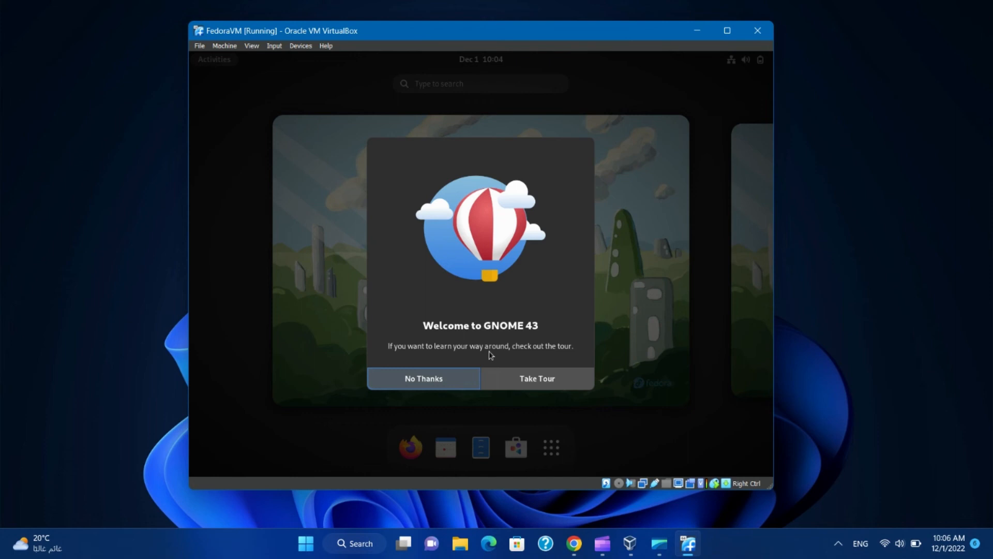
pyautogui.click(438, 379)
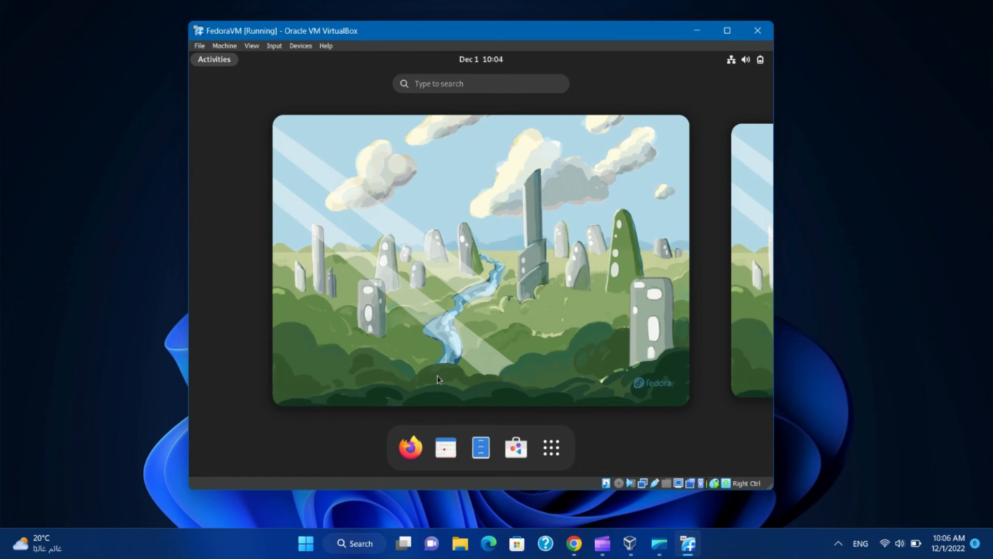
pyautogui.click(552, 447)
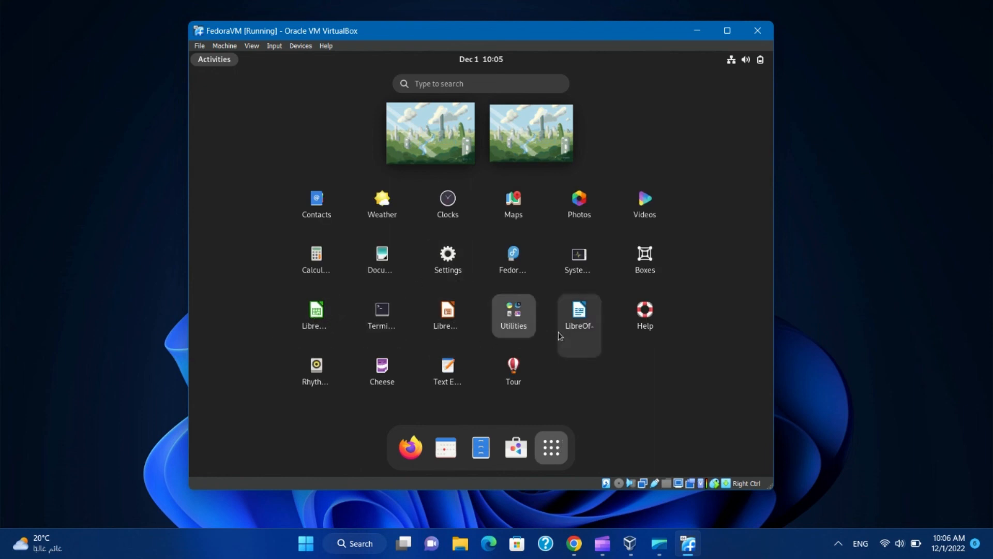
pyautogui.click(524, 336)
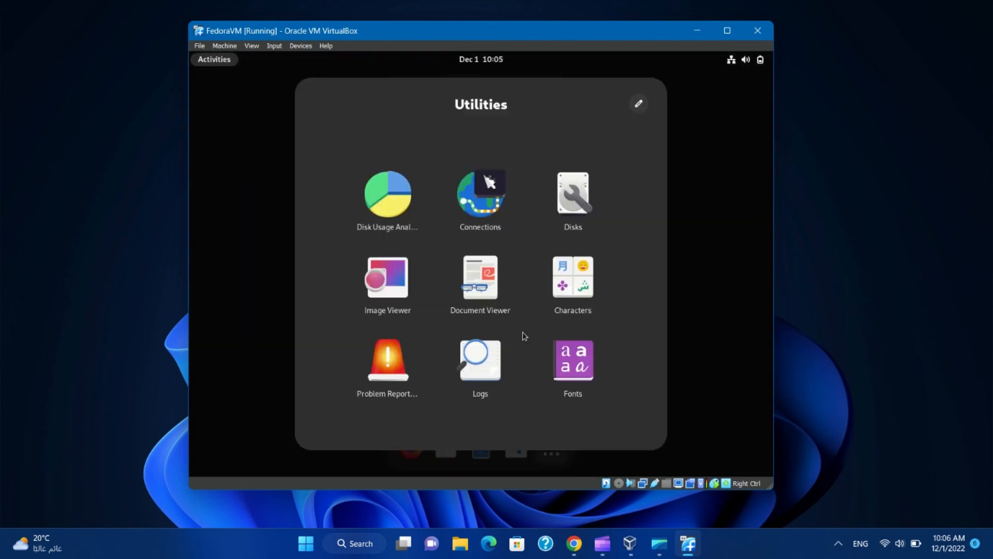
pyautogui.click(722, 287)
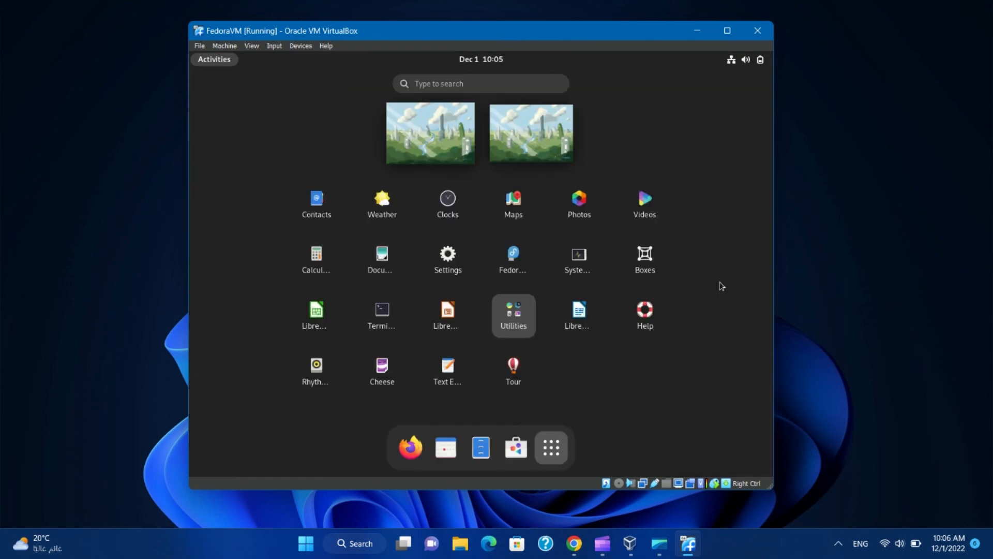
pyautogui.click(552, 448)
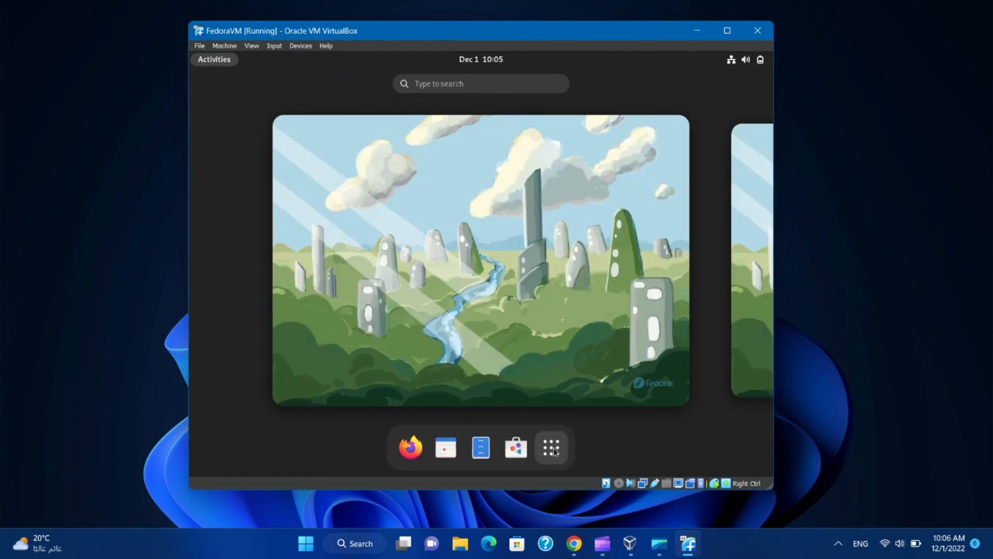
pyautogui.click(544, 346)
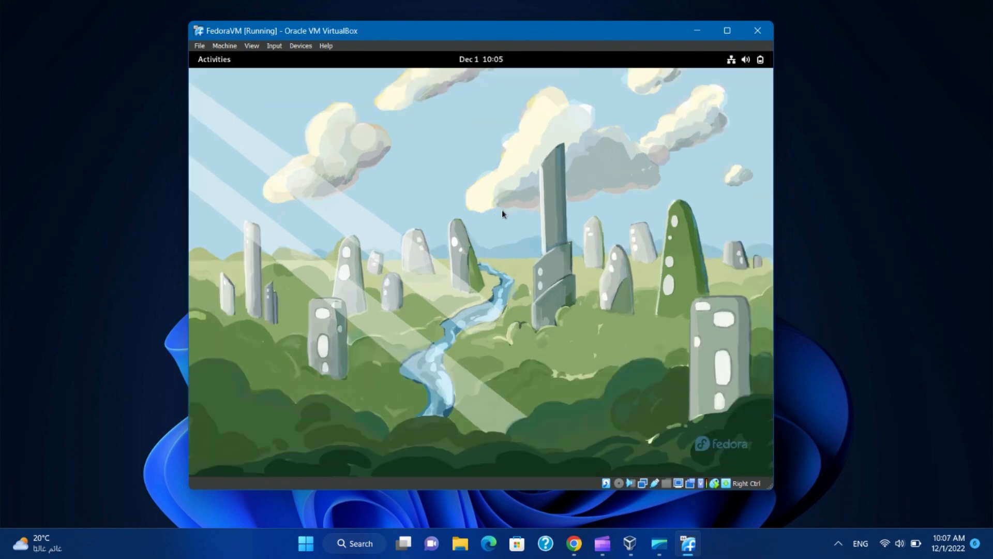
# - From the desktop's Display Settings, switch Fedora to the 1920×947 resolution, keep it, and close Settings
pyautogui.click(761, 61)
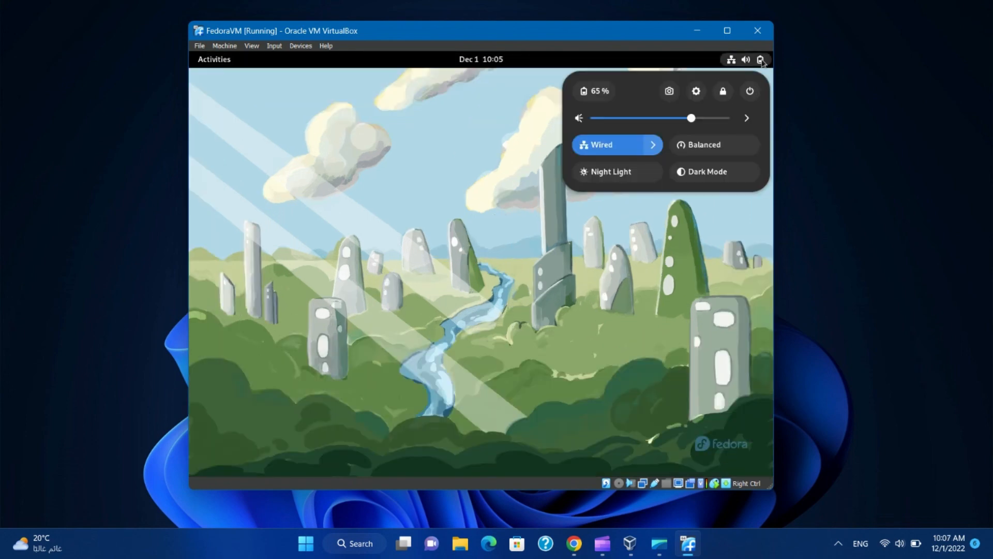
pyautogui.click(464, 261)
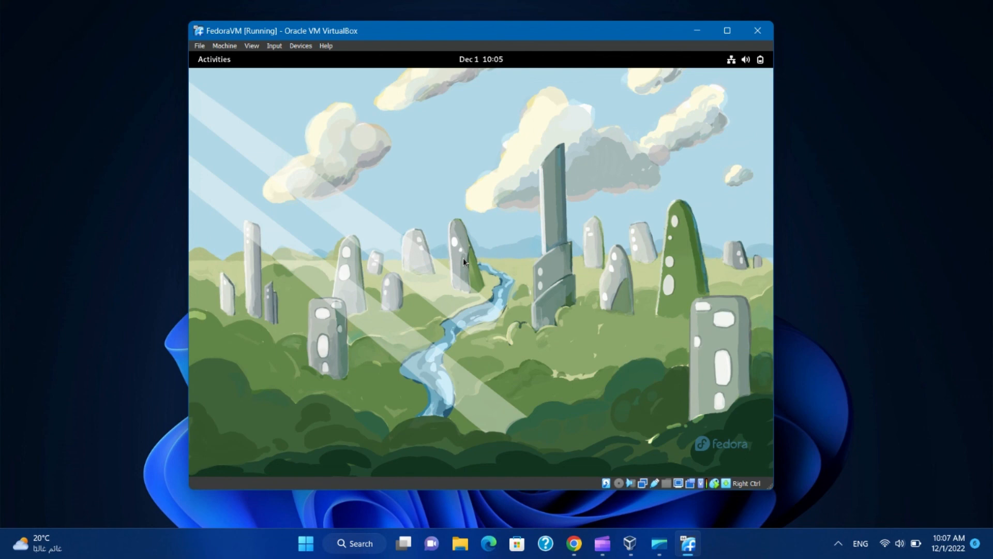
pyautogui.rightClick(464, 261)
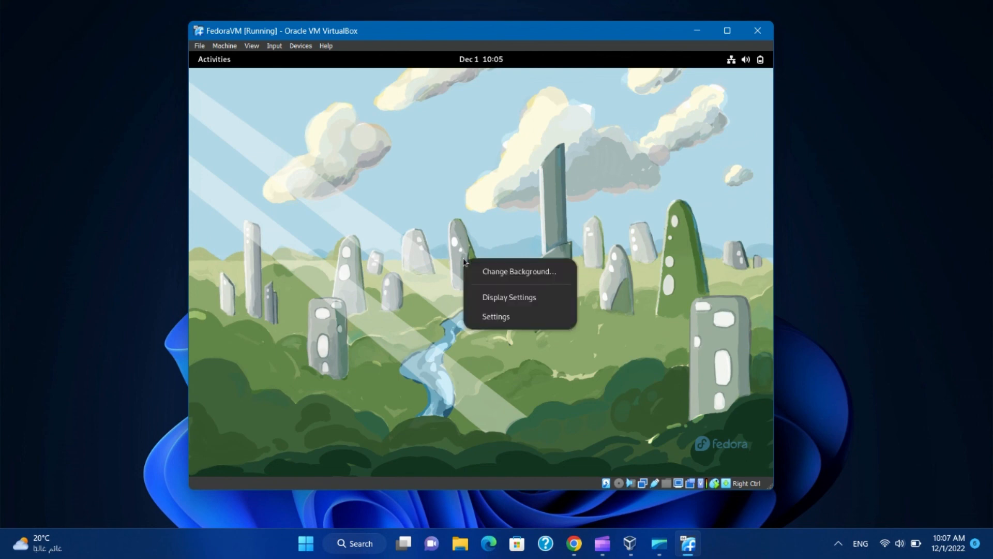
pyautogui.click(494, 294)
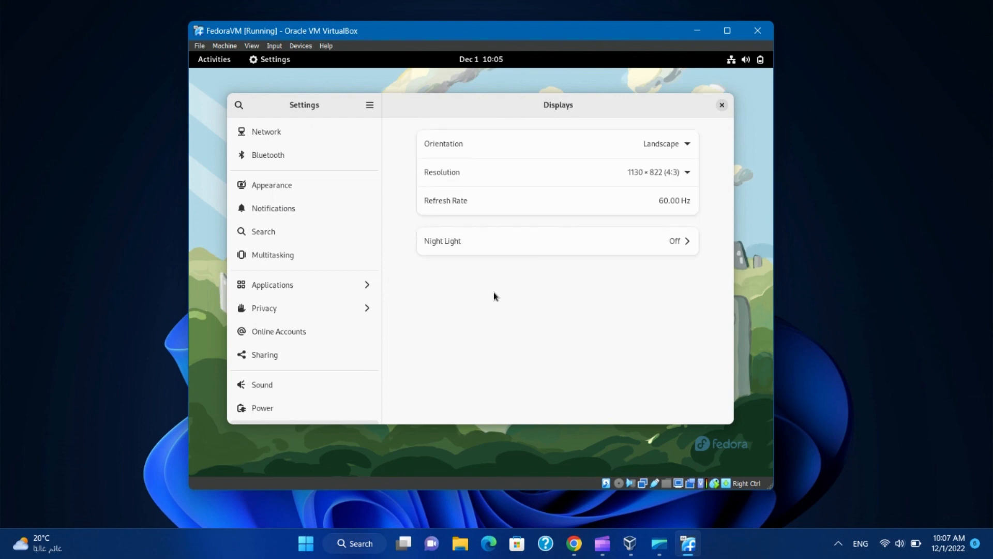
pyautogui.click(693, 170)
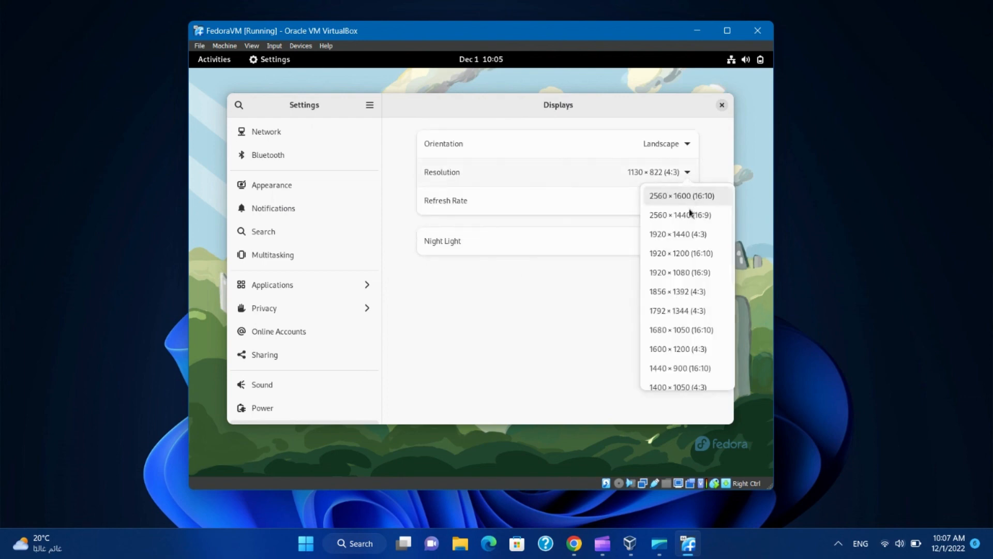
pyautogui.click(686, 273)
pyautogui.click(712, 106)
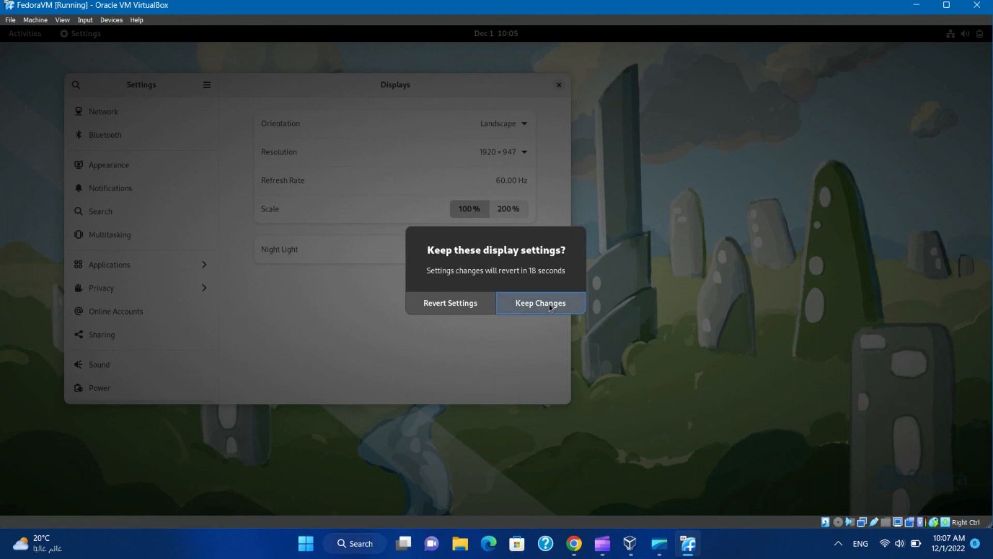
pyautogui.click(549, 305)
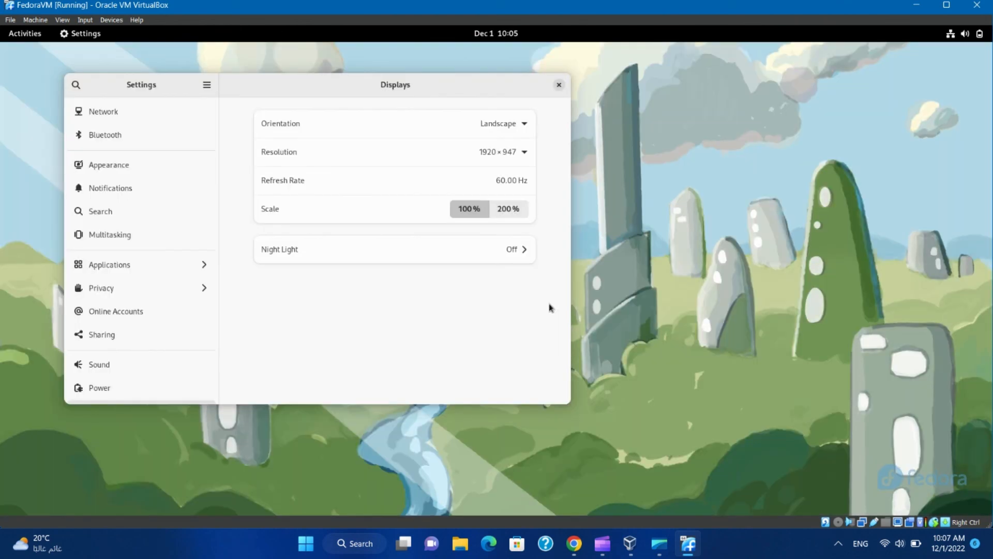
pyautogui.click(559, 86)
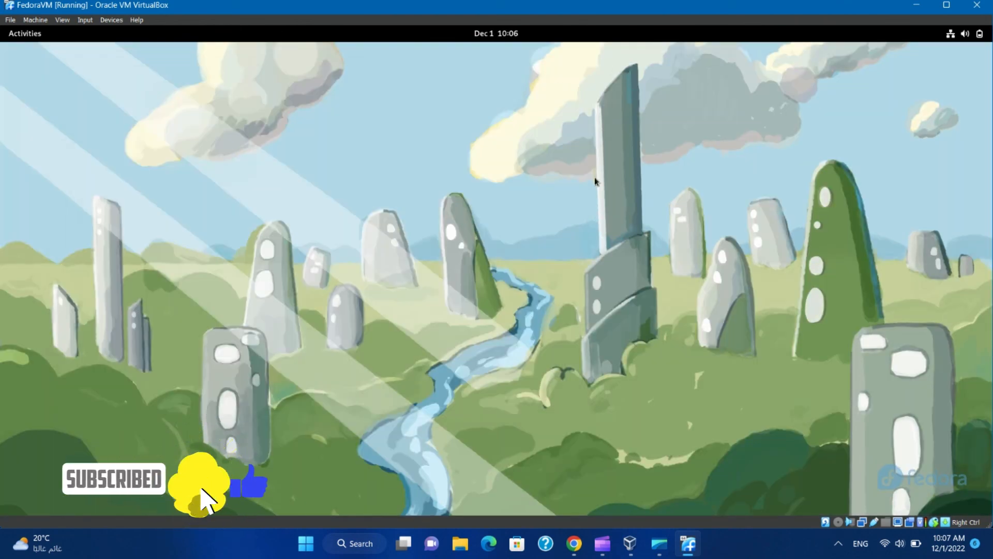